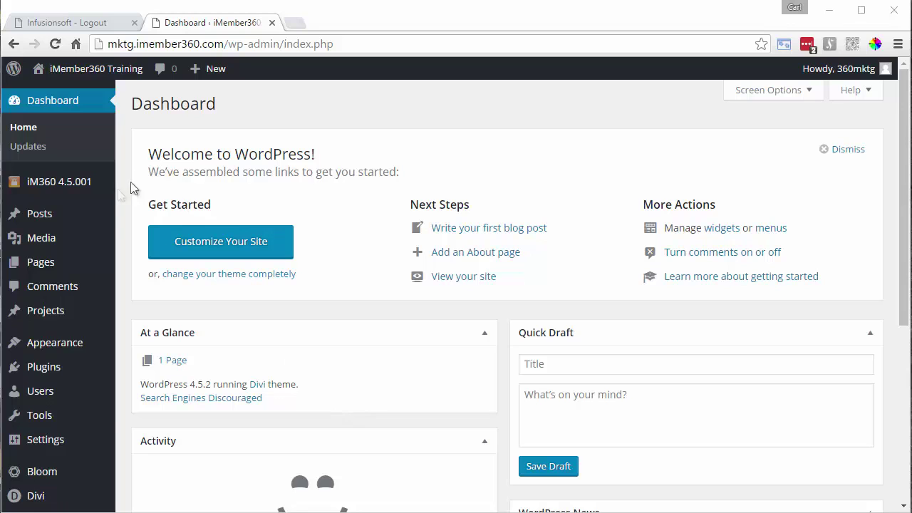
Step: Add the iMember360 Login widget to the Sidebar area of the Widgets page, directly below the Search widget
mouse_move(64, 352)
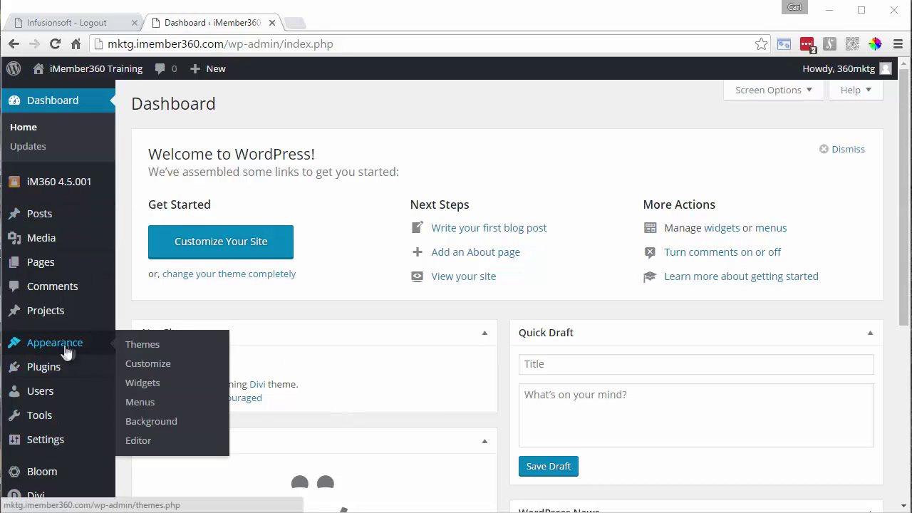
click(140, 384)
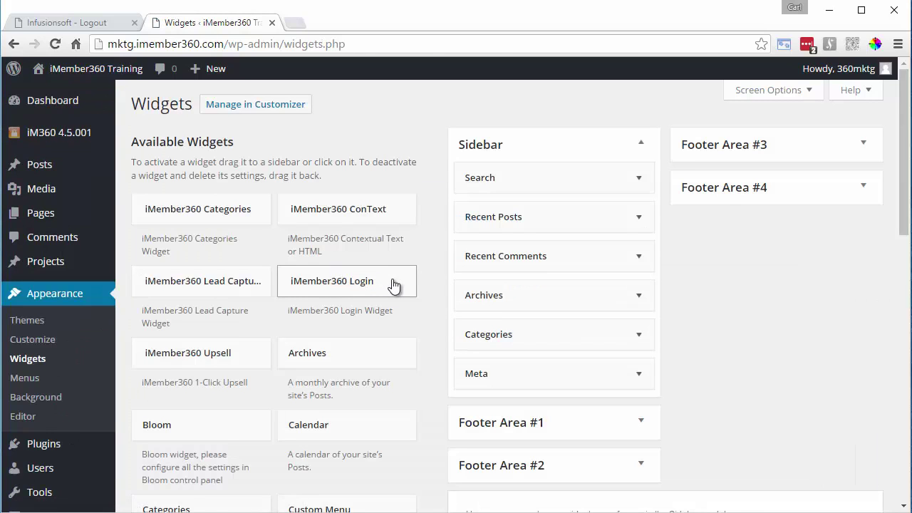
drag(394, 285, 571, 213)
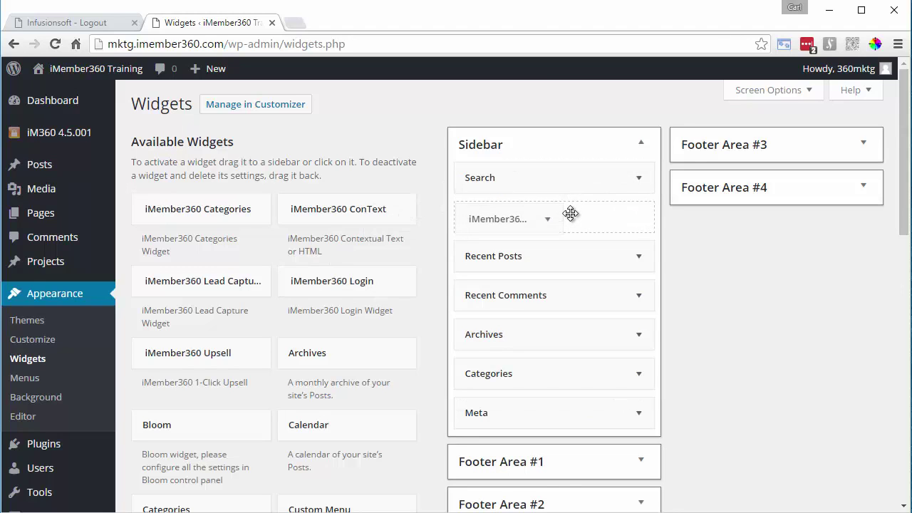
drag(571, 213, 571, 213)
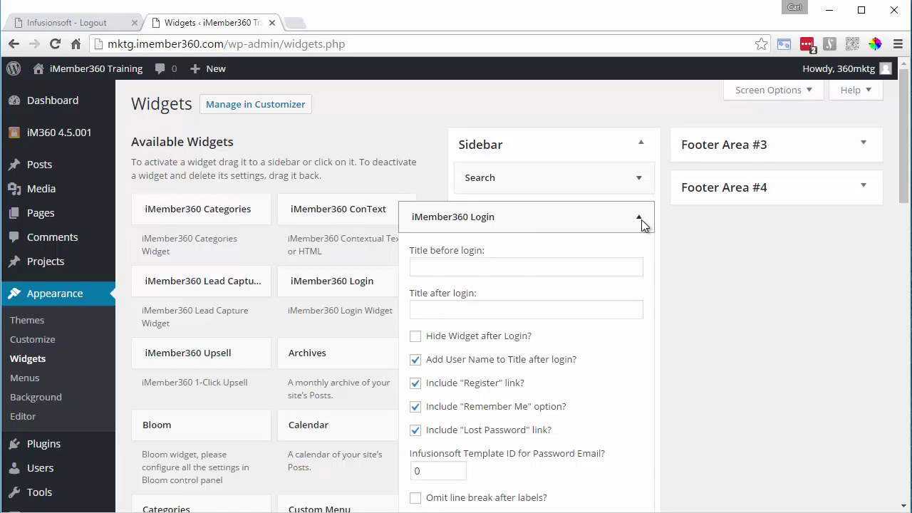
Step: Set the login widget's title before login to "Members Login Here" and title after login to "Welcome", and save the widget
scroll(641, 221, down, 3)
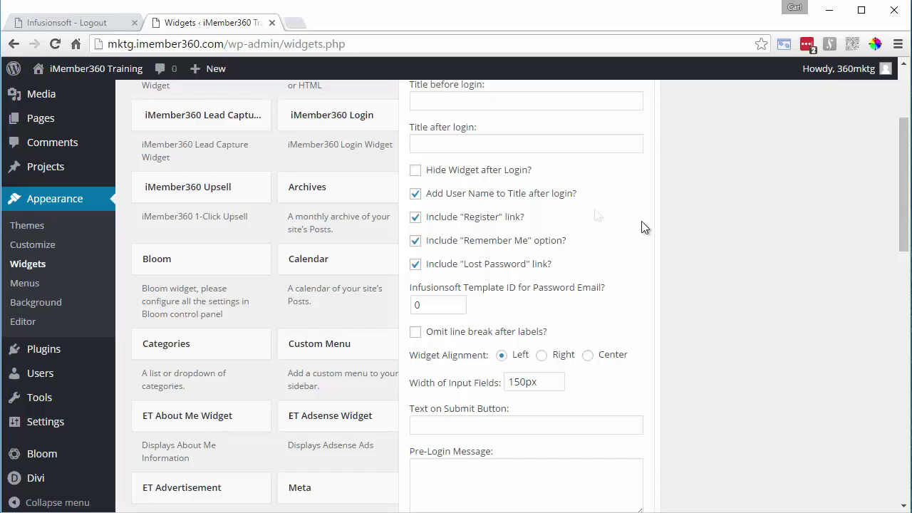
scroll(594, 209, up, 1)
scroll(595, 210, up, 1)
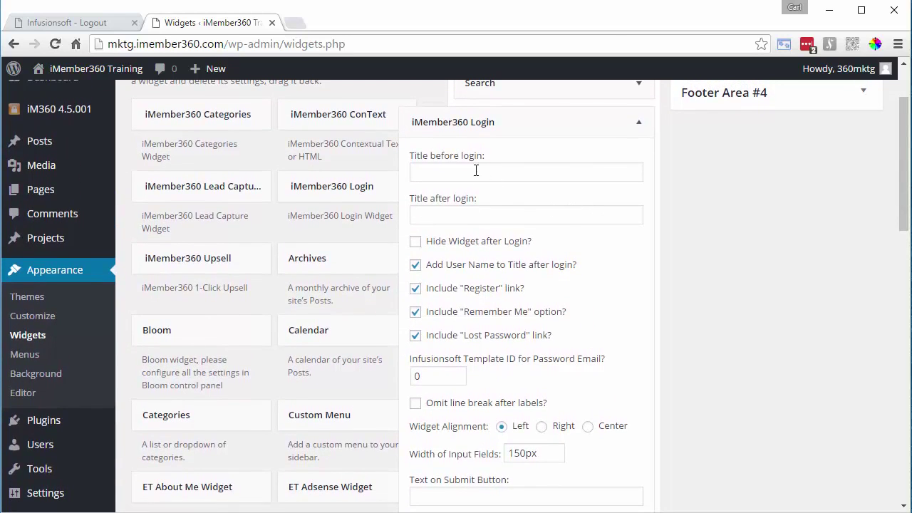
click(413, 172)
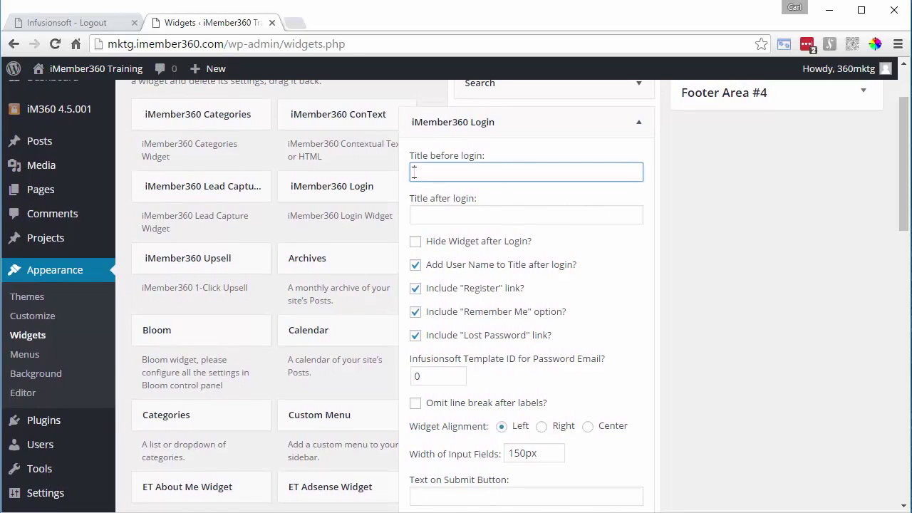
click(425, 218)
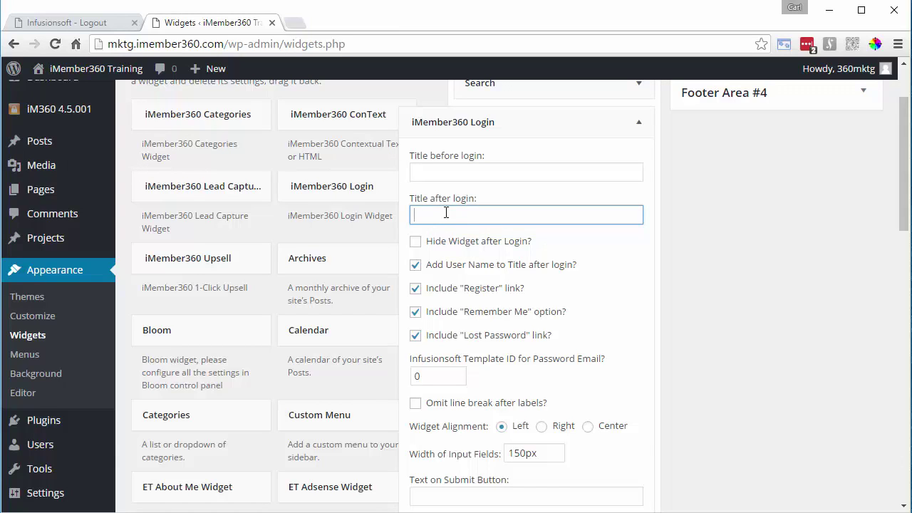
click(439, 173)
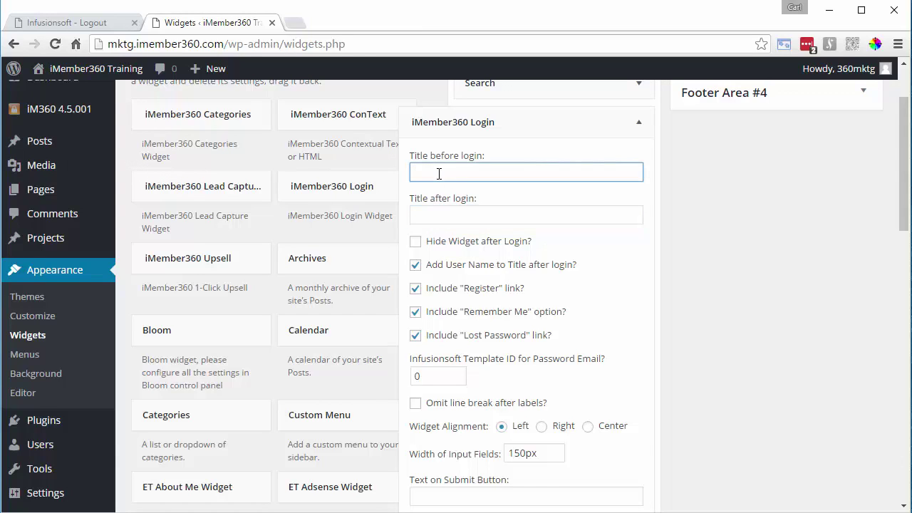
text(Members Login Here)
click(439, 212)
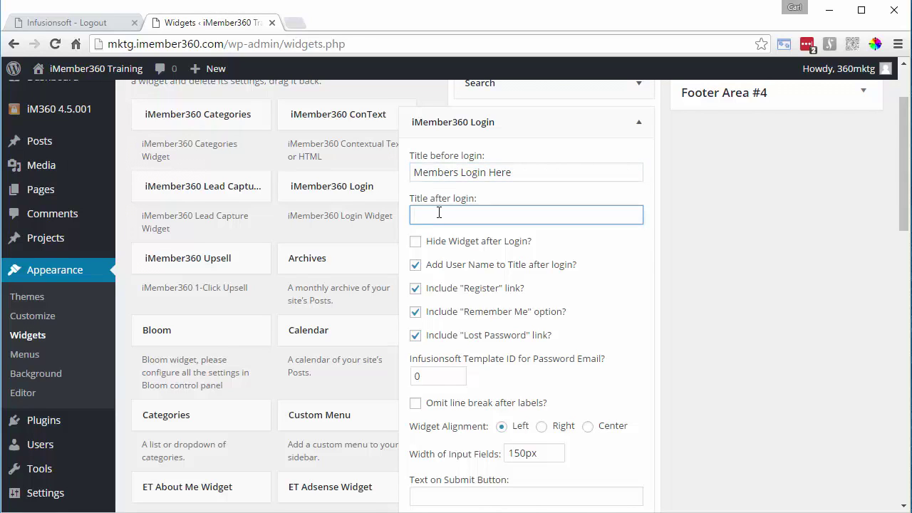
text(Welcome)
scroll(725, 285, down, 4)
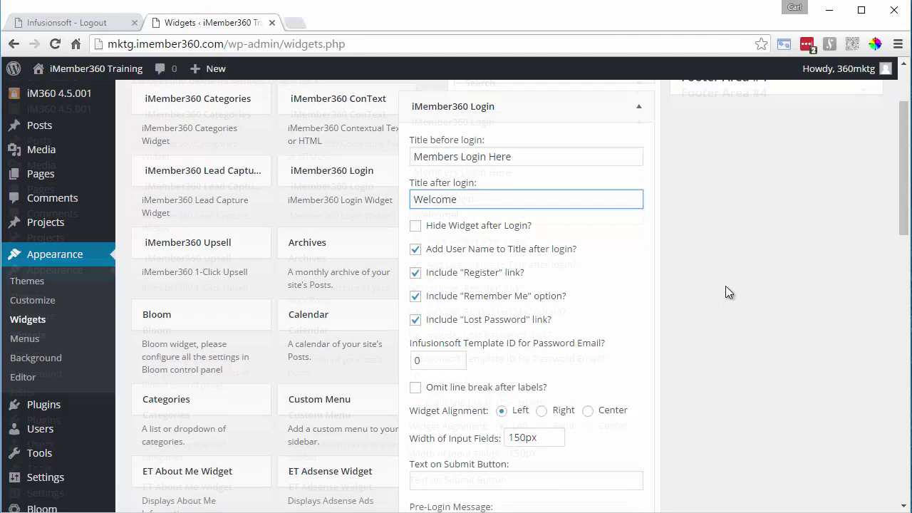
scroll(725, 286, down, 3)
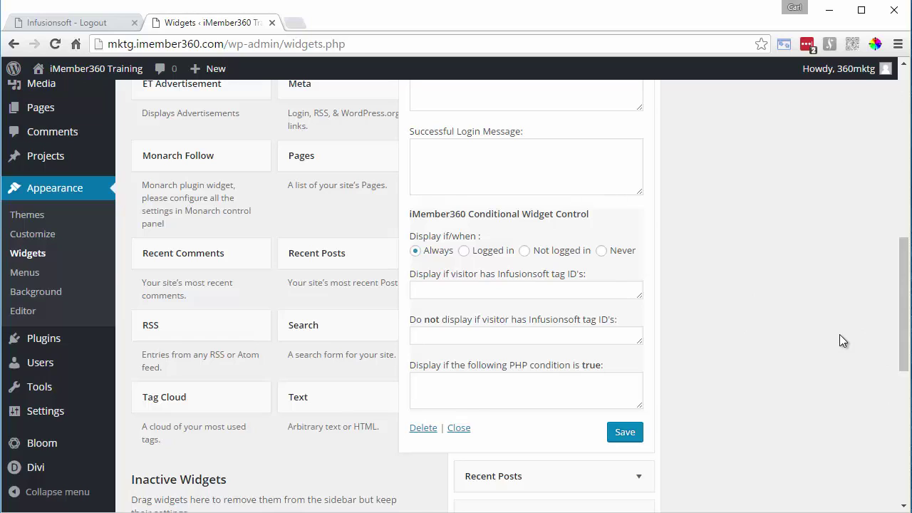
click(618, 436)
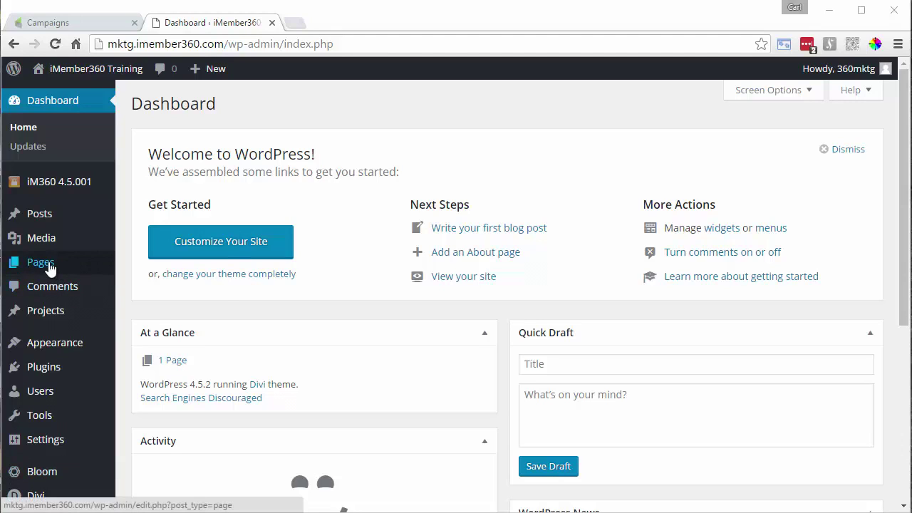
Step: Create a new page titled "My Account"
mouse_move(50, 272)
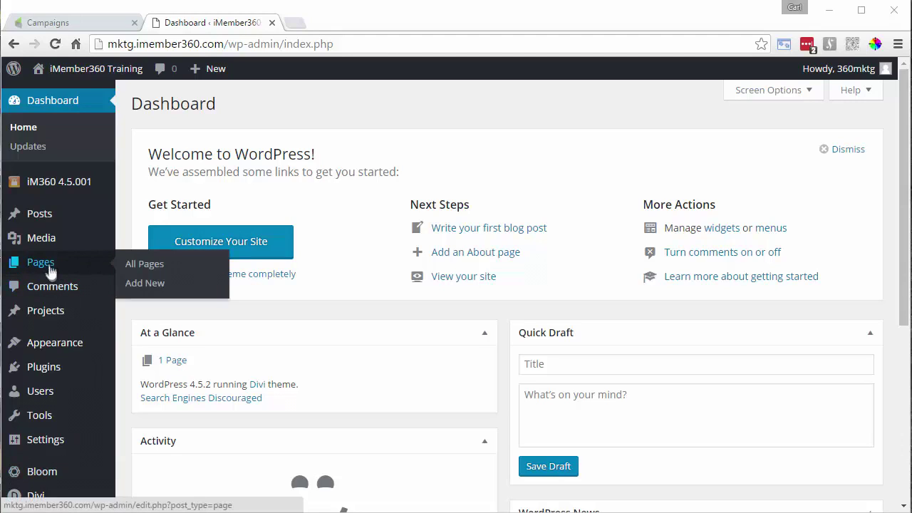
click(146, 282)
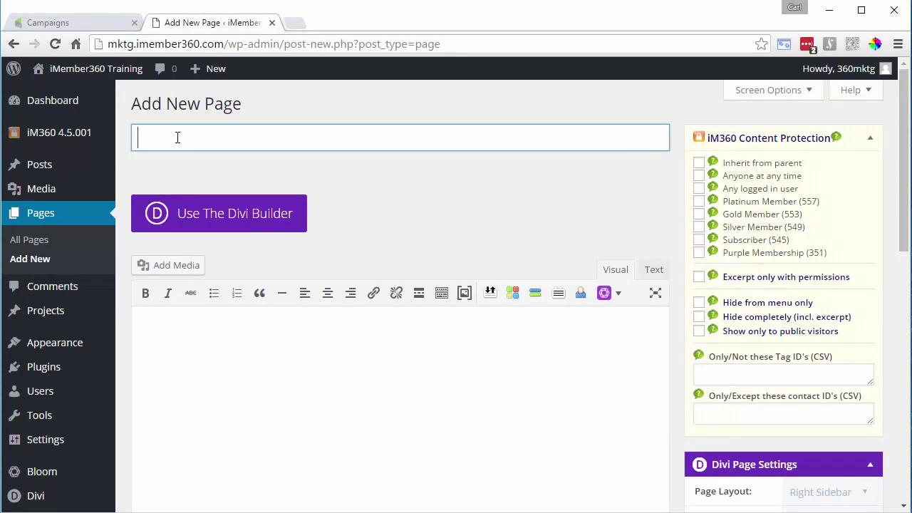
text(My Account)
key(Tab)
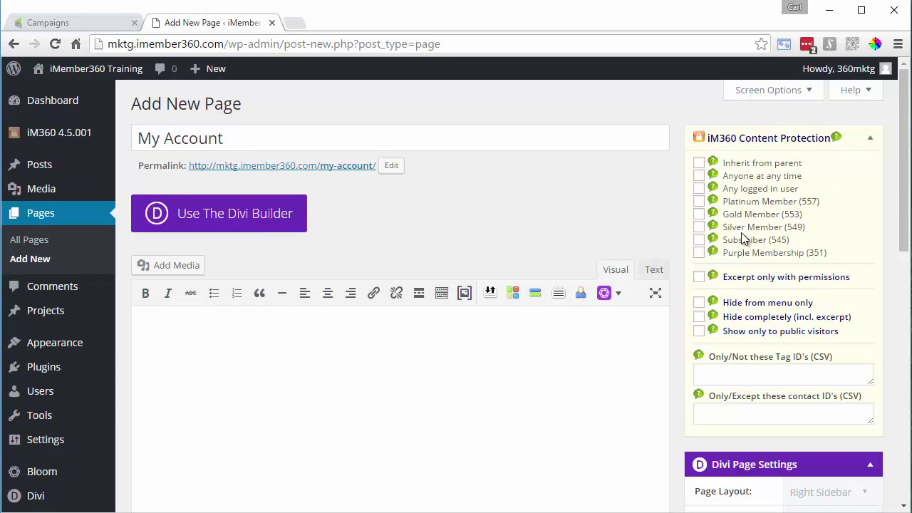
Step: Restrict the page in iM360 Content Protection to the Platinum, Gold, Silver, Subscriber and Purple membership levels
click(699, 240)
click(700, 226)
click(700, 213)
click(700, 201)
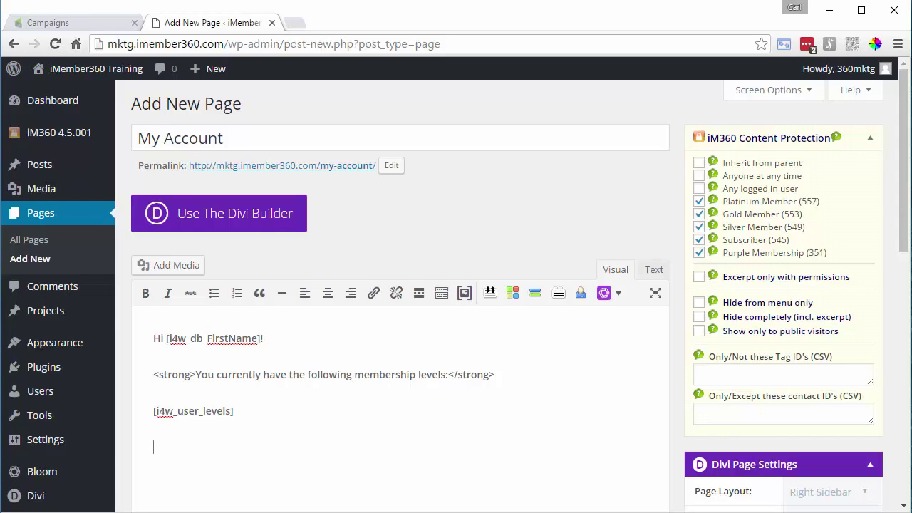
Step: End the page body with the line "You have been a member since [i4w_user_registered format='l, F js, Y']"
text(You have been a member since [i4w_user_registered format='l, F js, Y'])
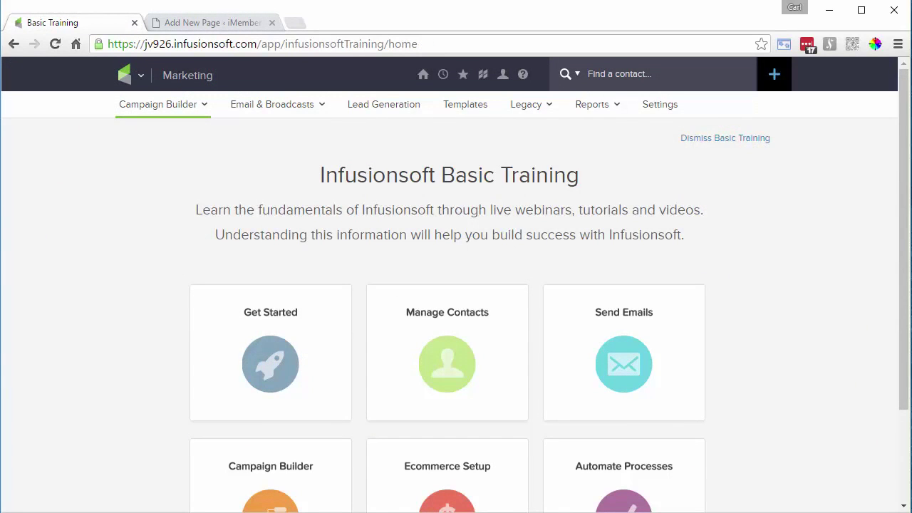
Step: Switch to Infusionsoft and open the "Sliver Member Followup" campaign in Campaign Builder
mouse_move(149, 76)
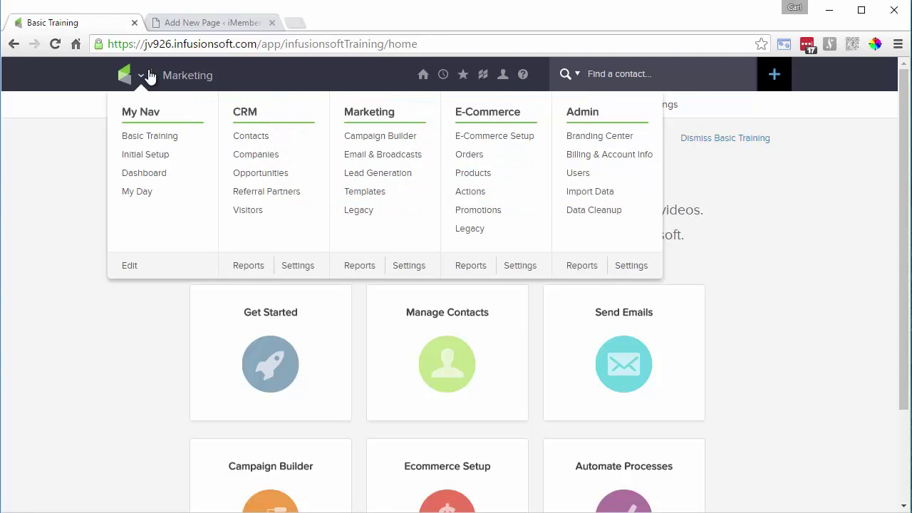
click(379, 137)
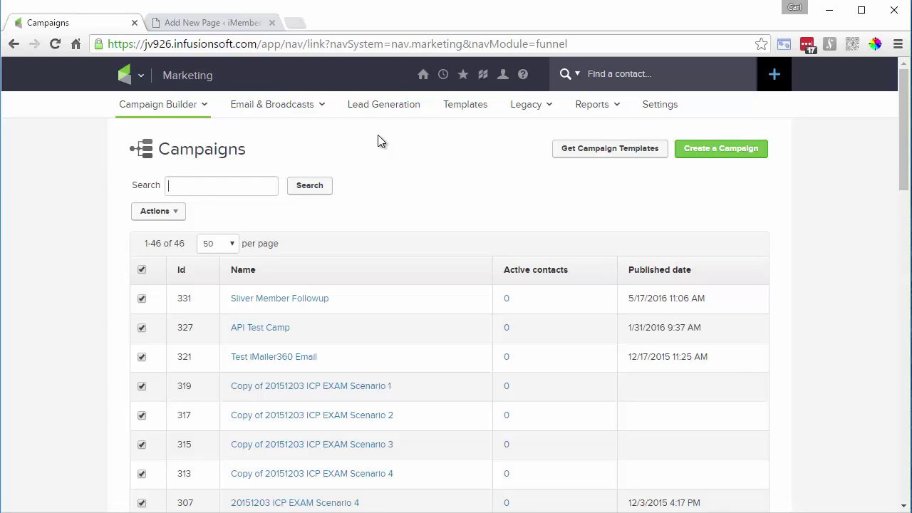
click(262, 300)
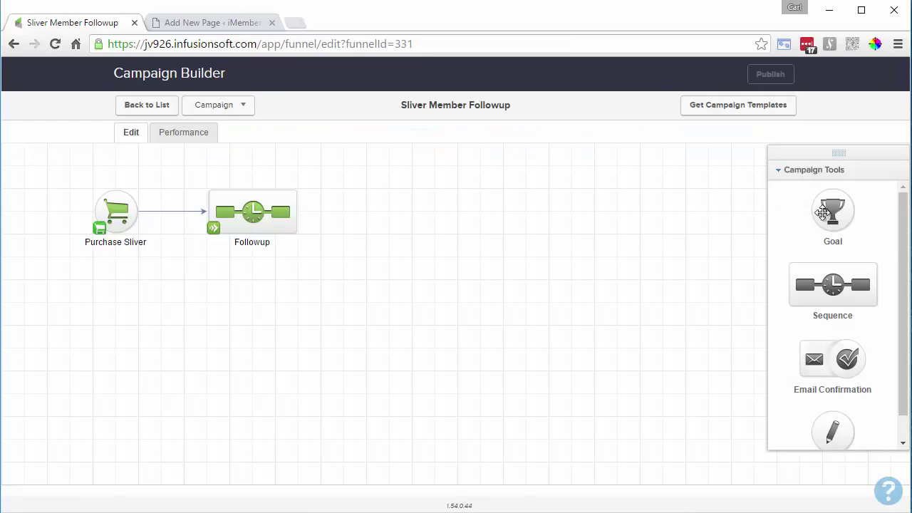
Step: Add a goal named "Update Account Information" below Purchase Sliver, achieved when a contact submits a web form, and save it
drag(834, 215, 115, 329)
click(399, 240)
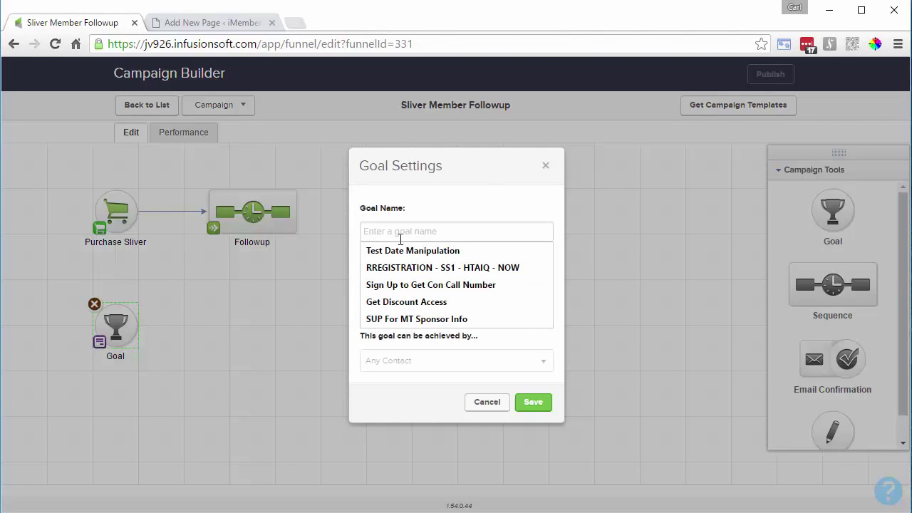
text(Update )
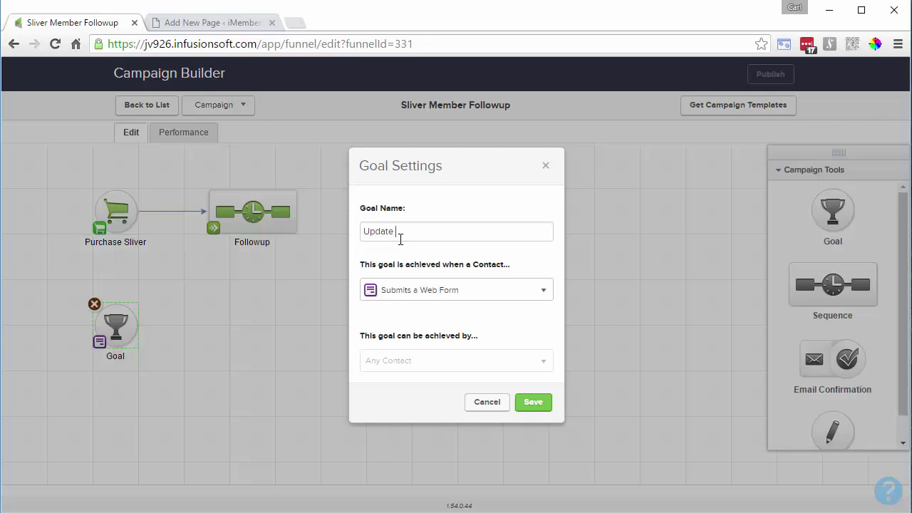
text(Account Information)
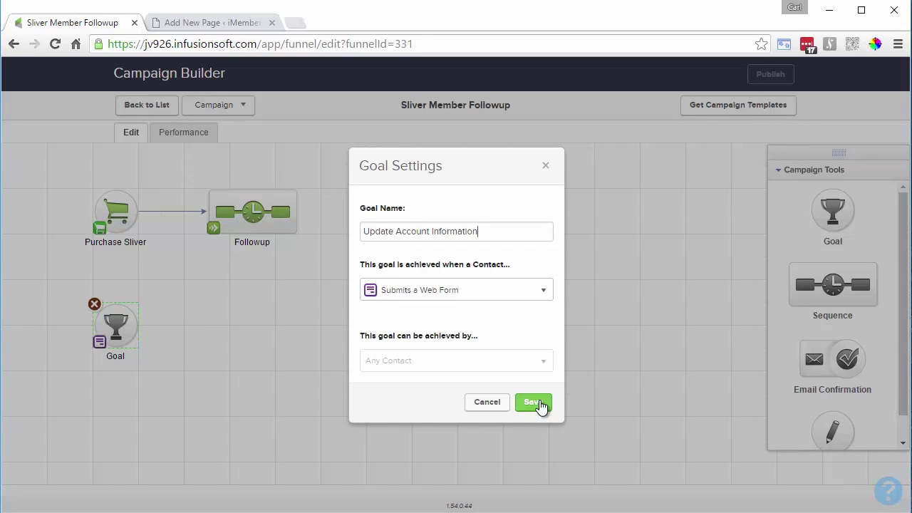
click(533, 404)
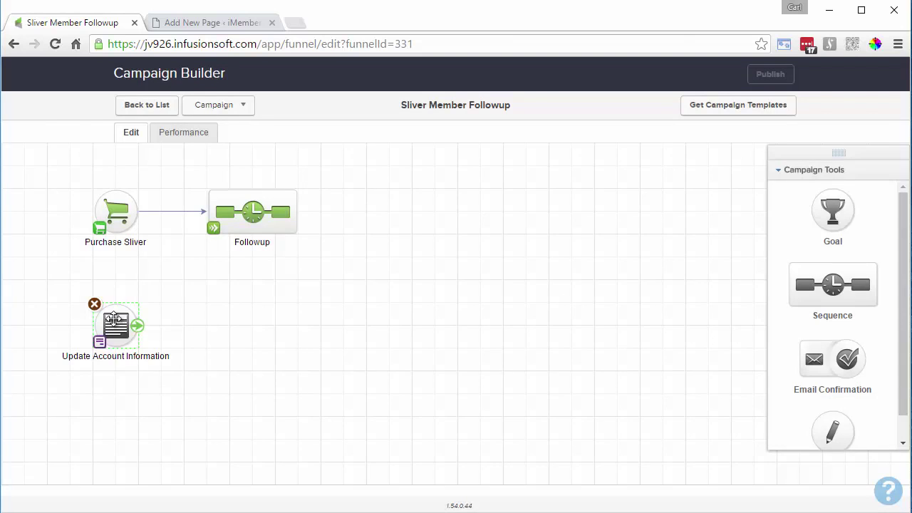
Step: Open the goal's web form and configure its name field to show First Name and Last Name as required
double_click(112, 319)
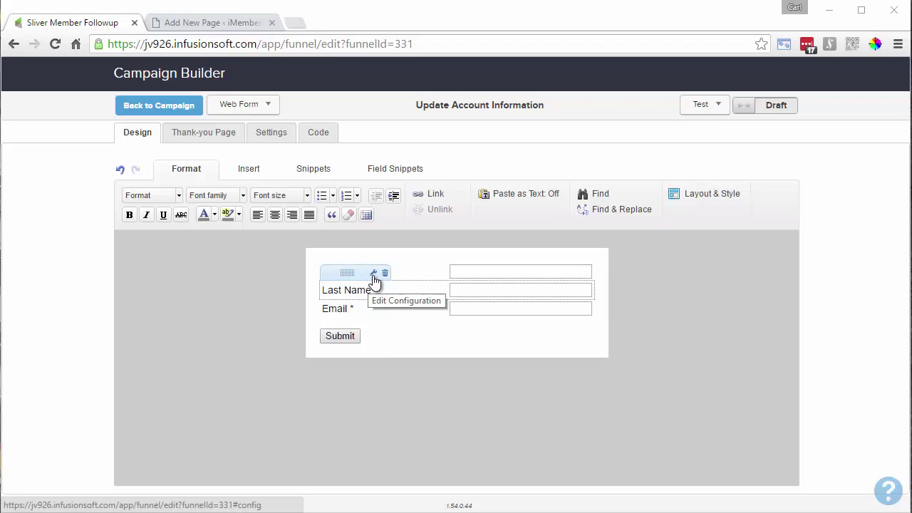
click(375, 275)
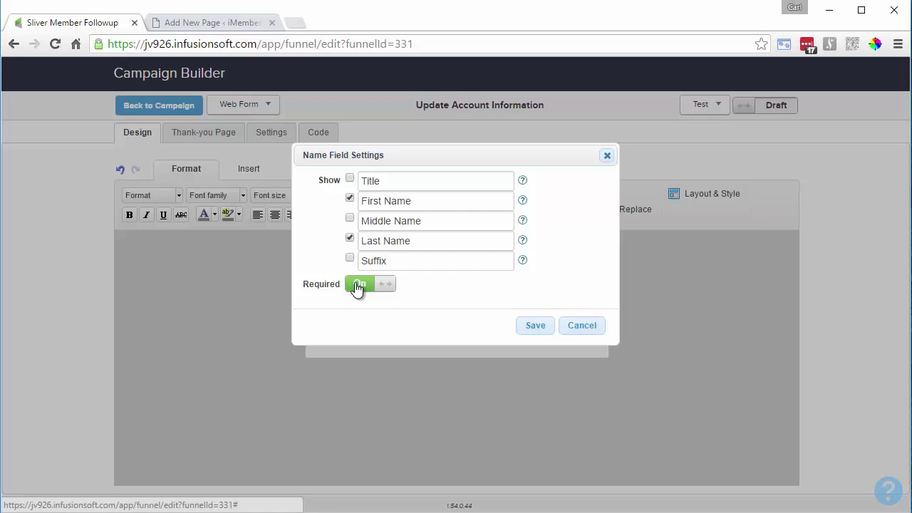
click(534, 325)
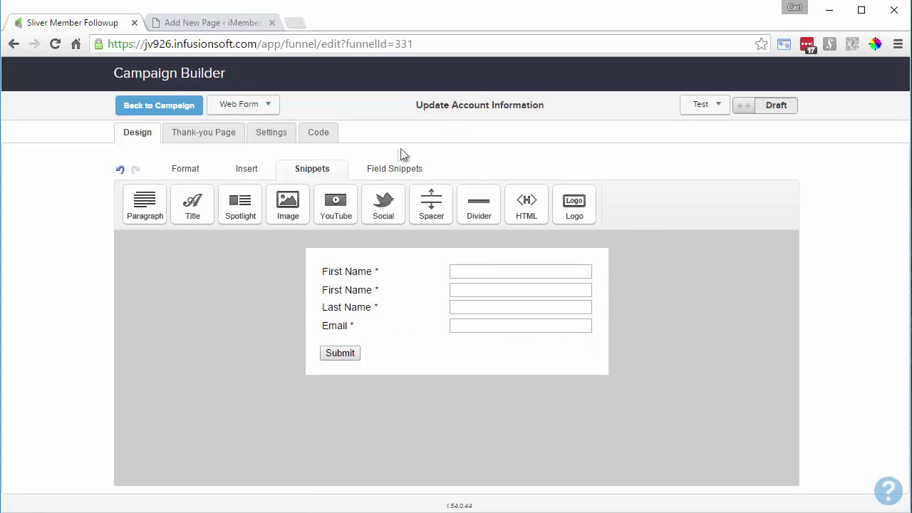
Step: Add an address field below Email using the Billing group with street address 1, city, state and postal code, not required
click(383, 164)
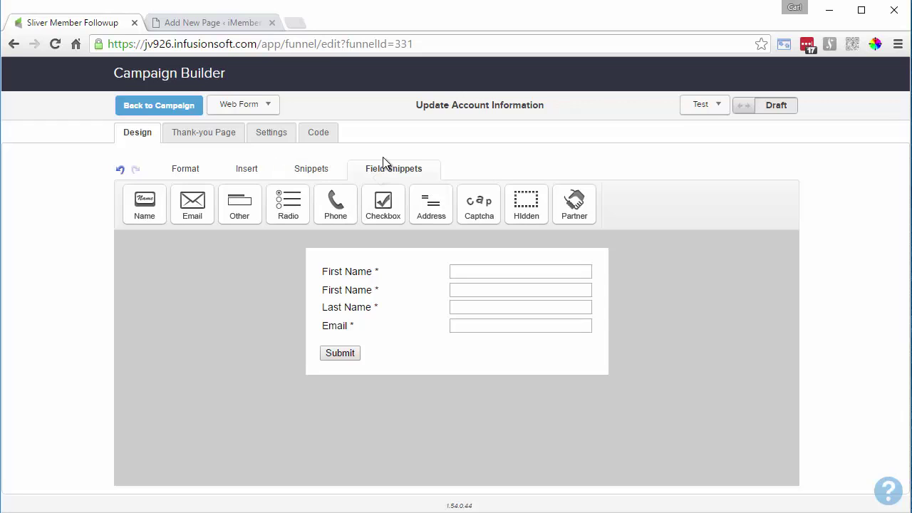
click(428, 201)
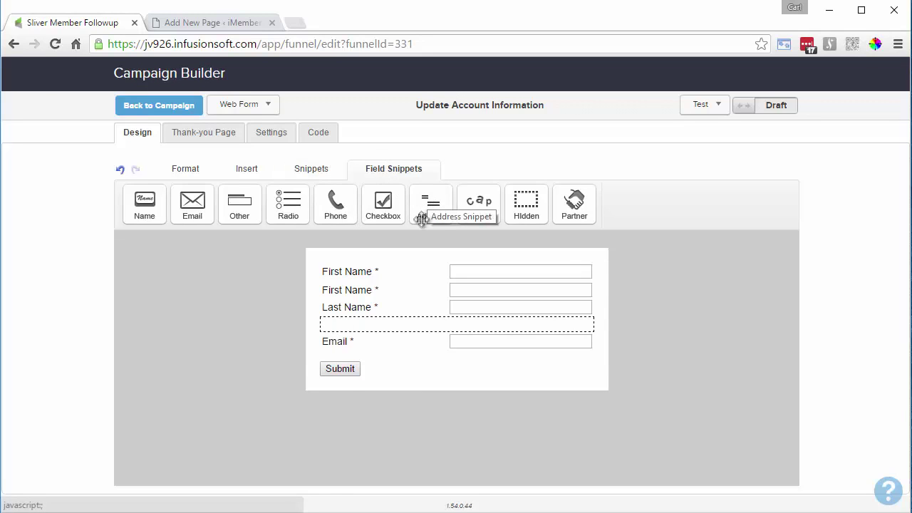
drag(434, 203, 460, 347)
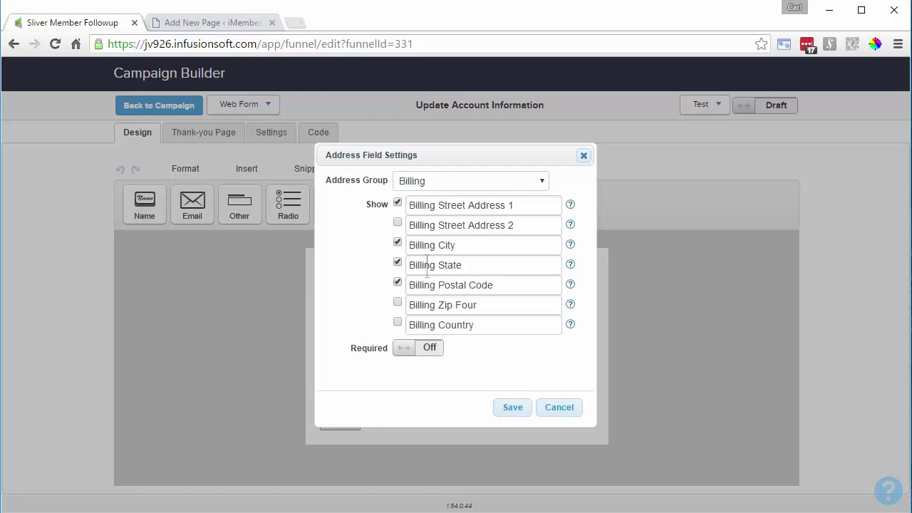
click(485, 184)
click(486, 183)
click(486, 183)
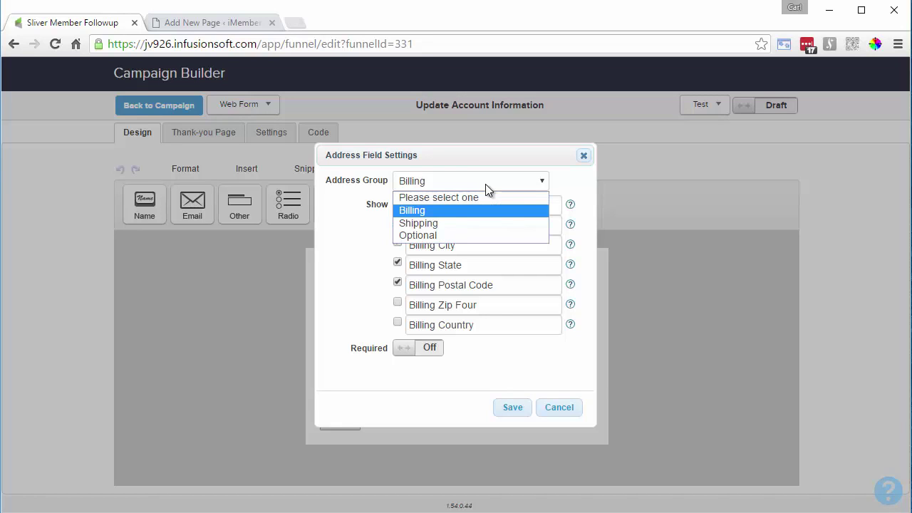
click(485, 184)
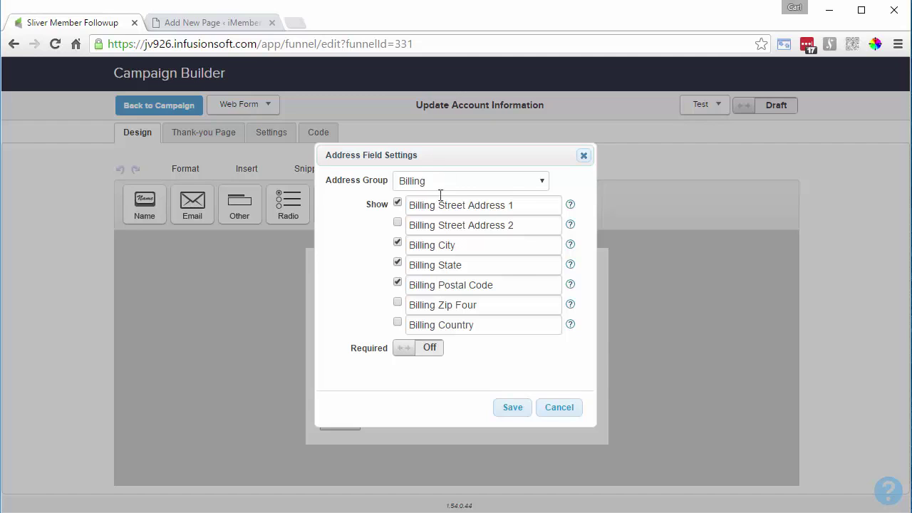
click(514, 409)
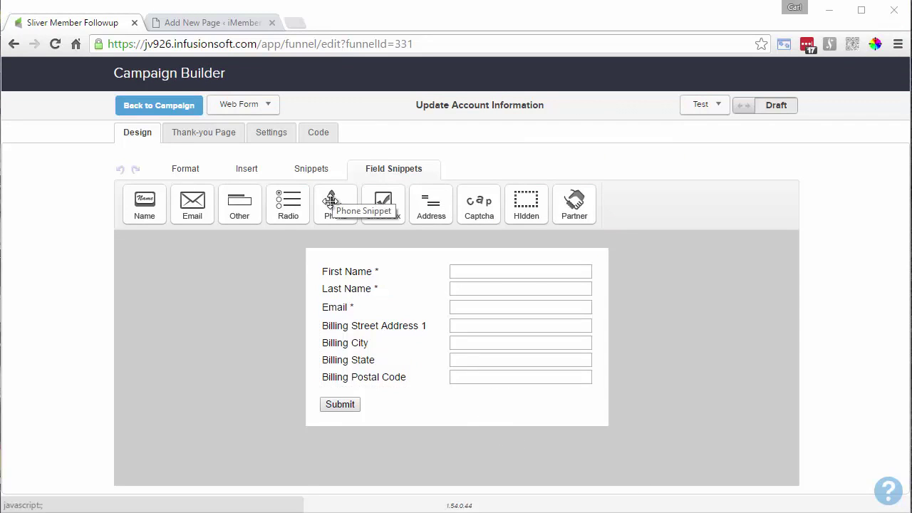
Step: Add two phone fields below Billing Postal Code, one using Phone 1 and the other Phone 3, both not required
drag(336, 202, 345, 396)
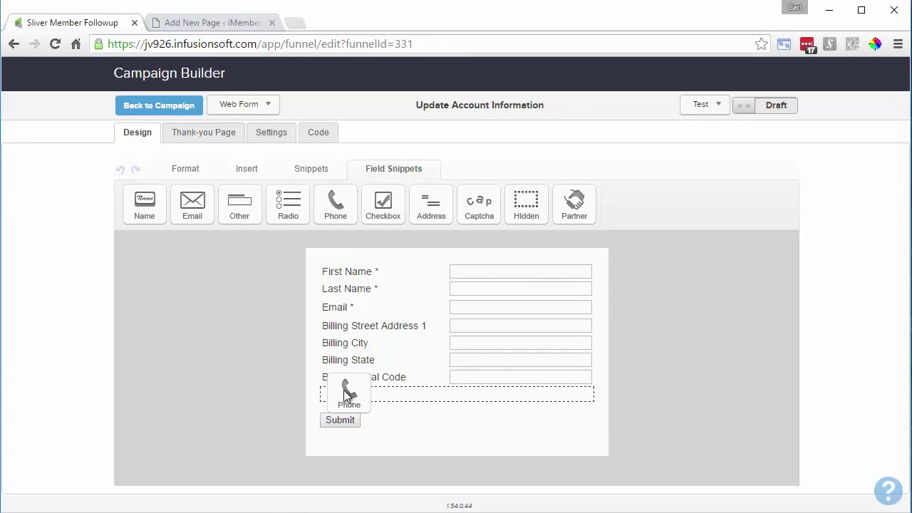
drag(345, 395, 345, 396)
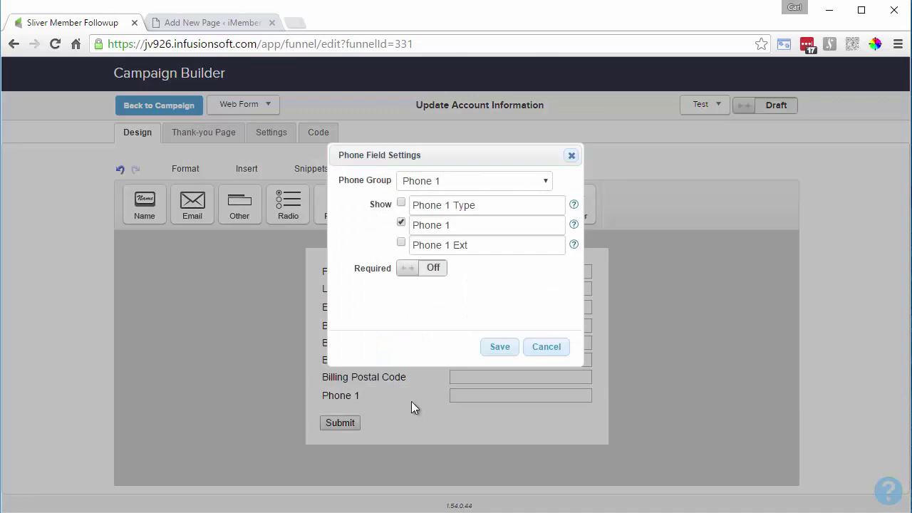
click(500, 346)
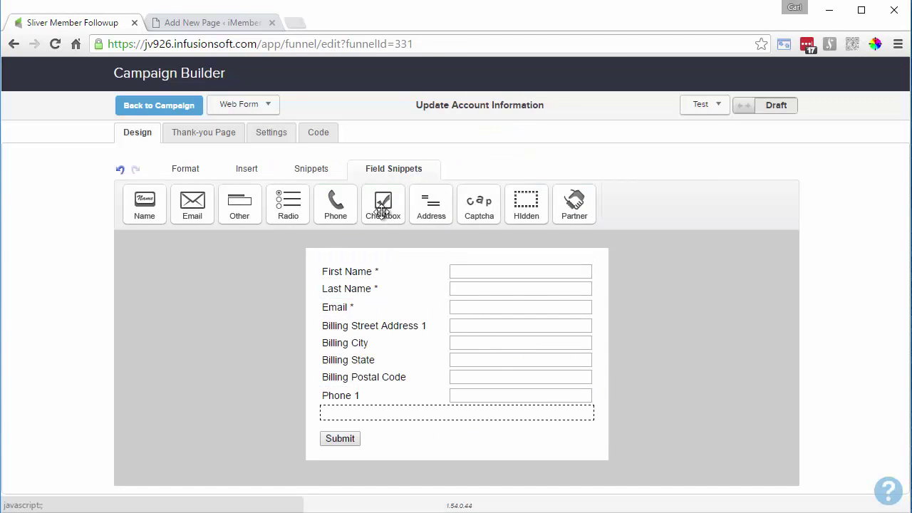
drag(338, 203, 334, 404)
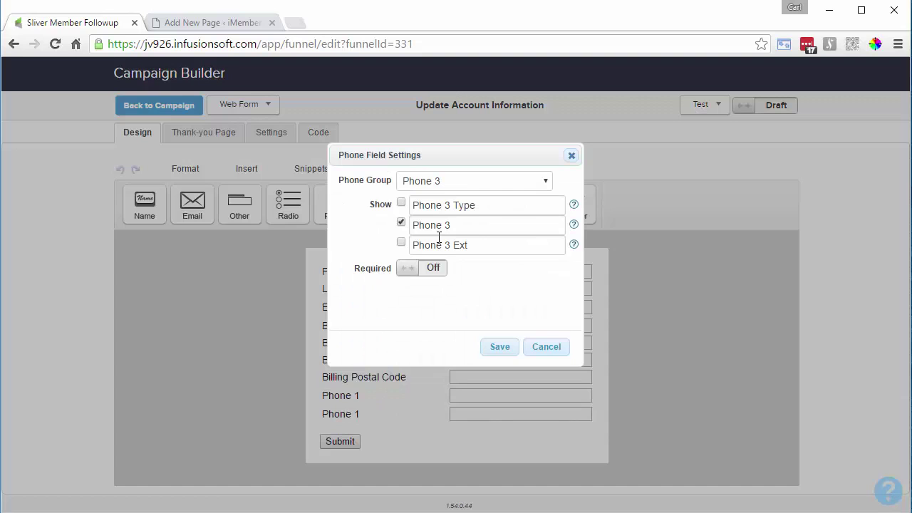
click(499, 348)
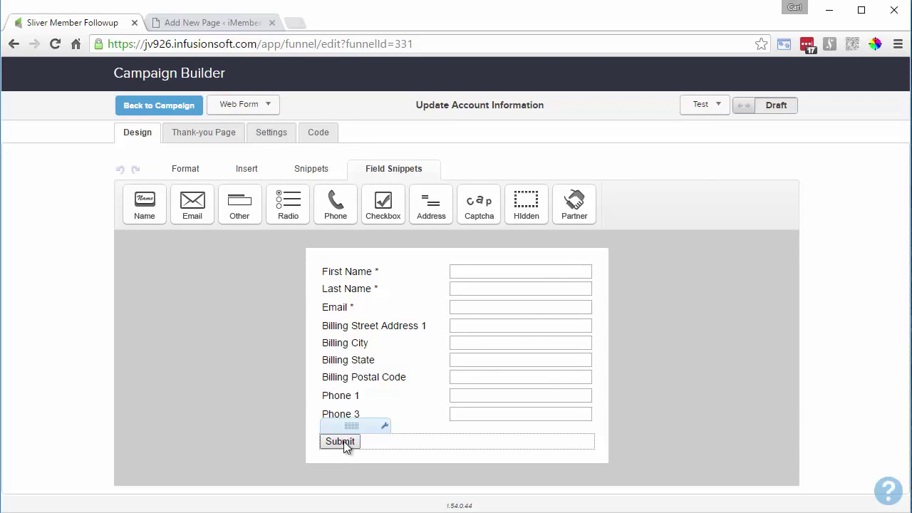
Step: Label the form's submit button "Update My Account" and center it
click(384, 428)
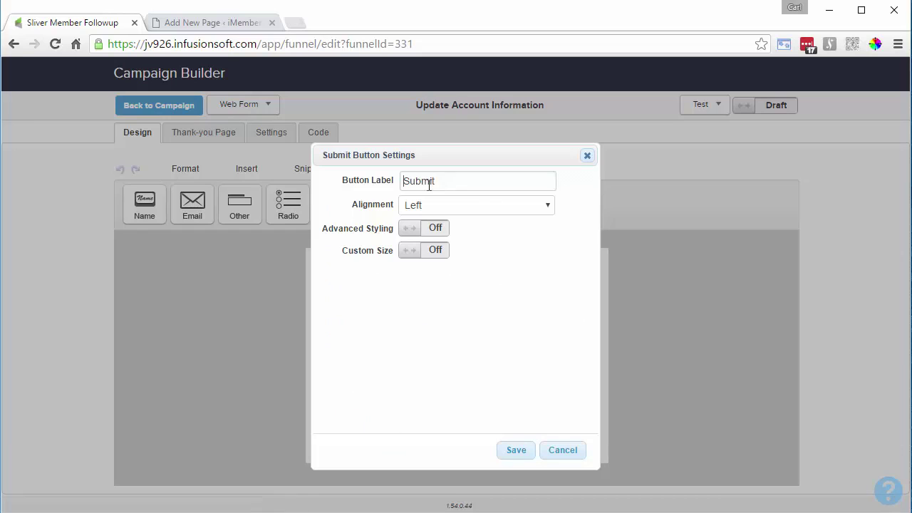
double_click(429, 180)
text(Update My Account)
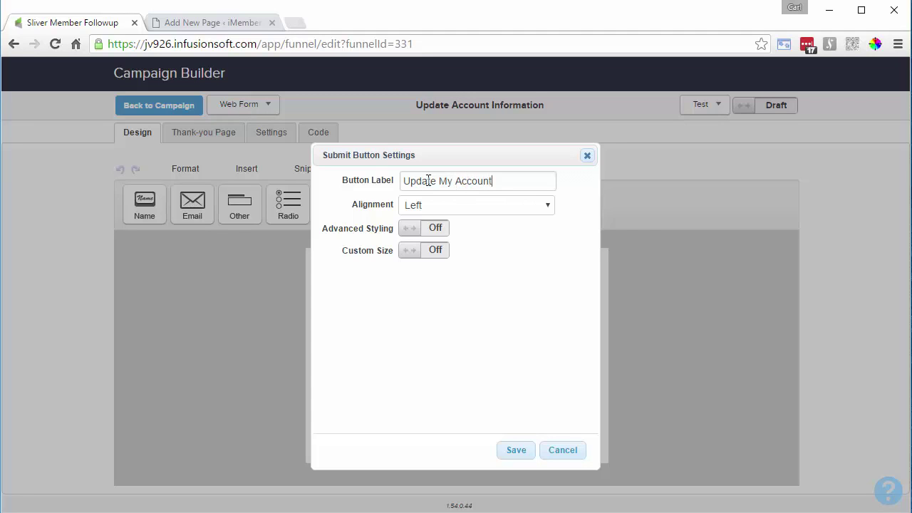
click(482, 206)
click(473, 236)
click(515, 451)
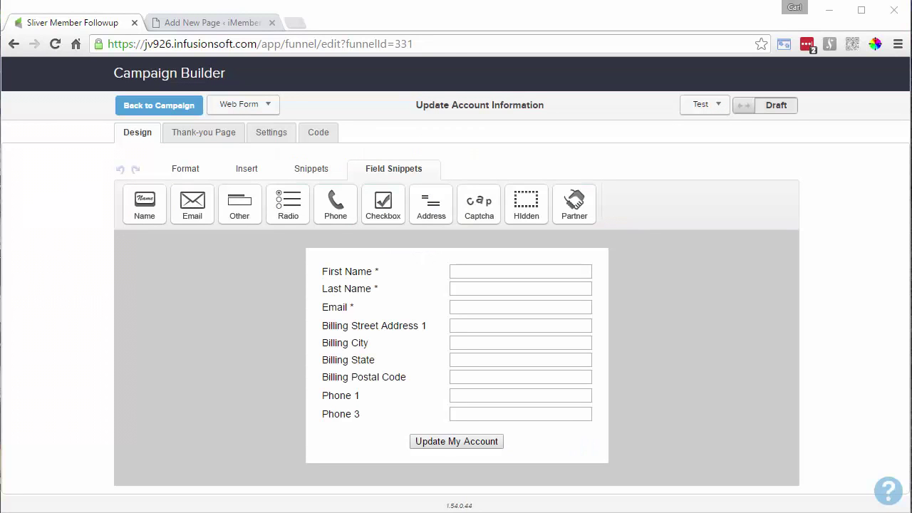
click(184, 135)
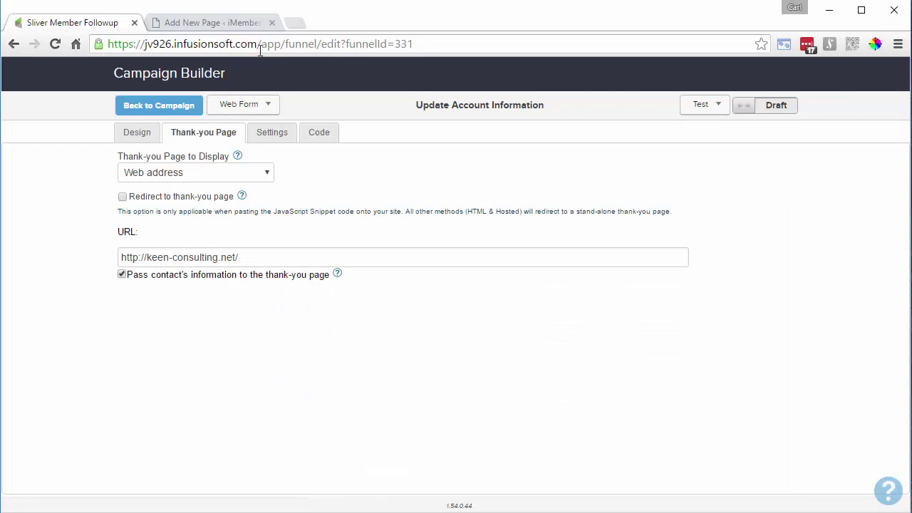
click(216, 19)
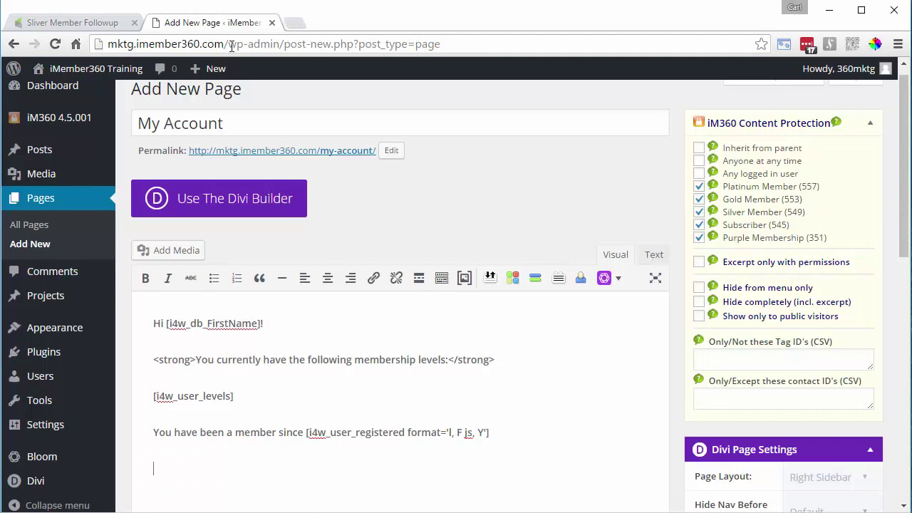
drag(188, 151, 374, 162)
key(ctrl+c)
click(129, 23)
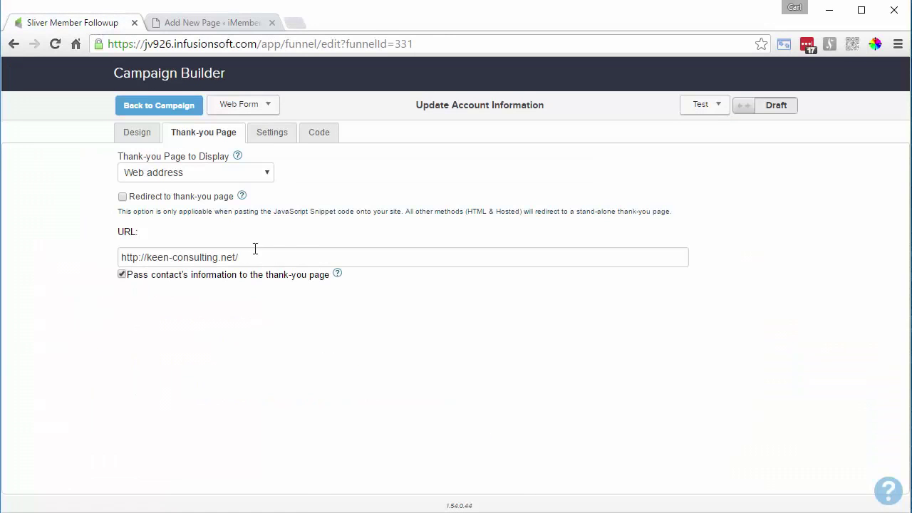
drag(257, 257, 62, 251)
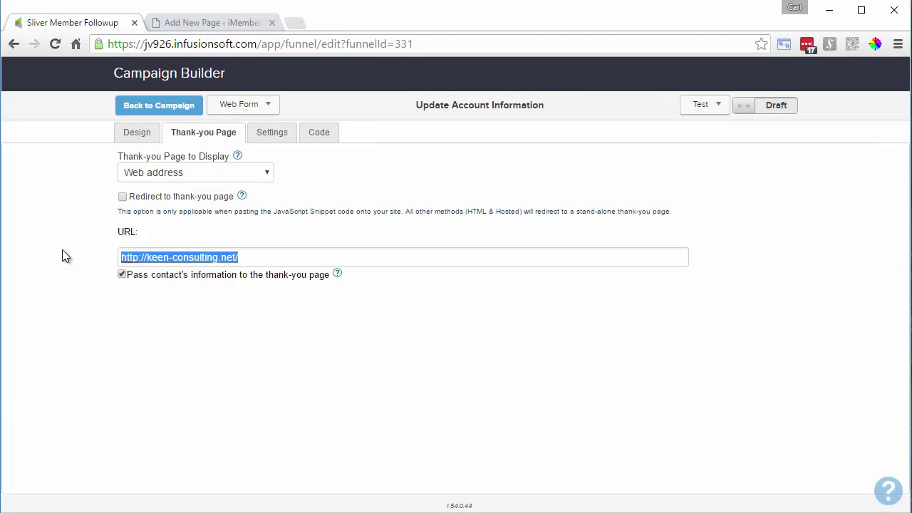
key(ctrl+v)
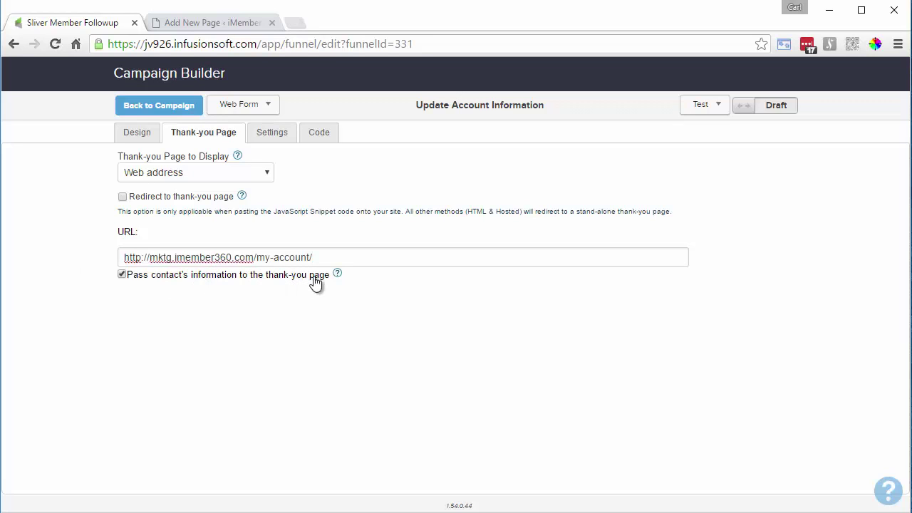
click(517, 214)
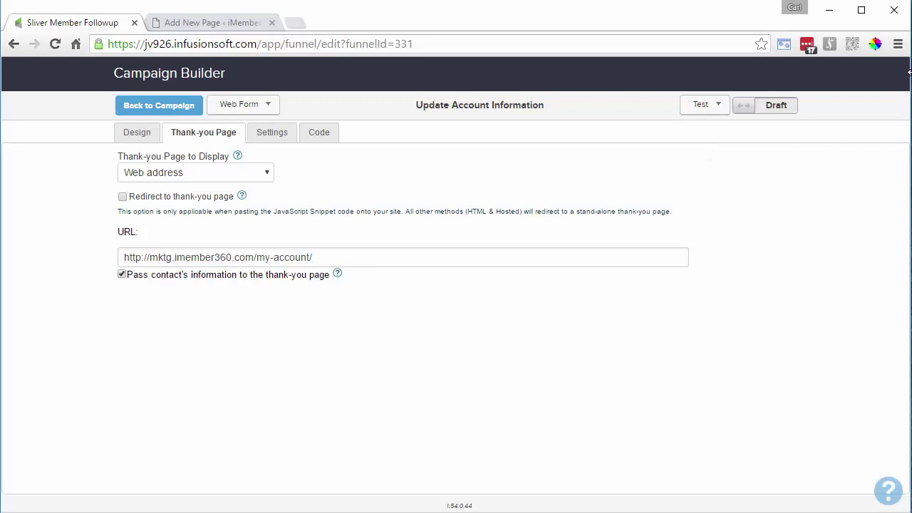
Step: Mark the web form as Ready and publish the Sliver Member Followup campaign
click(771, 108)
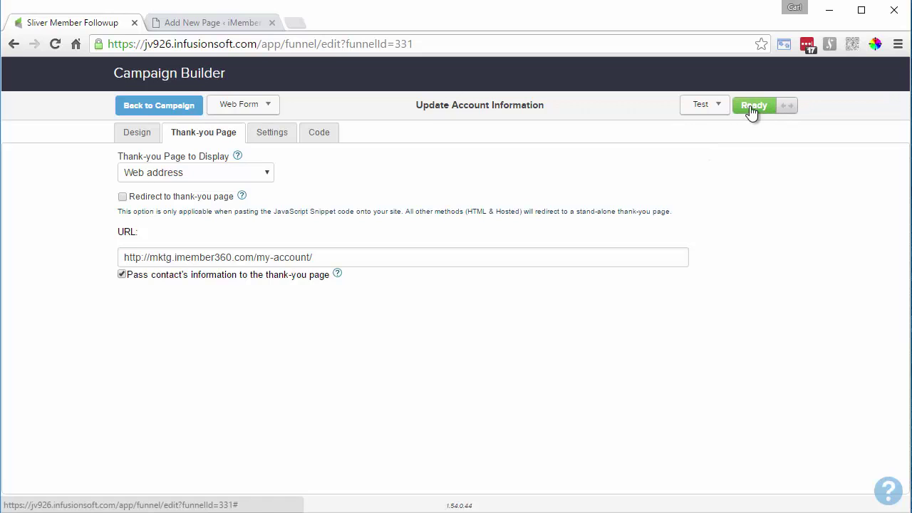
click(165, 105)
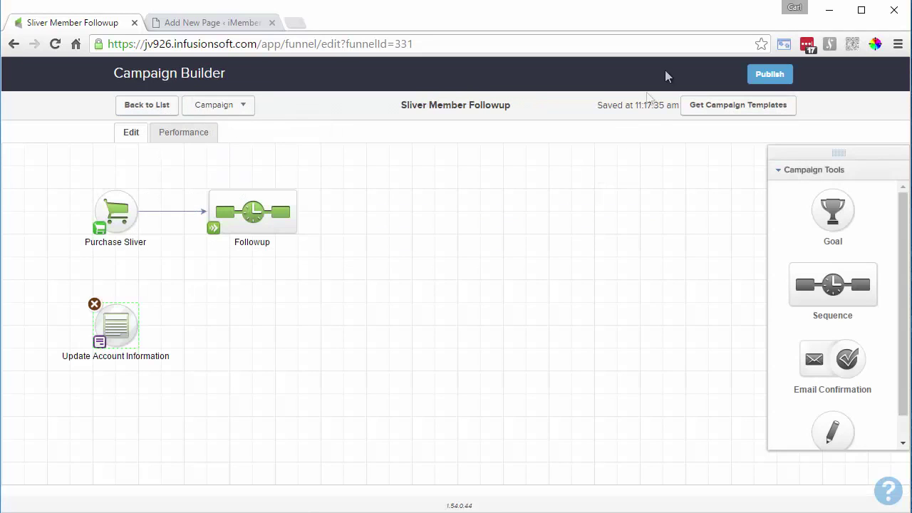
click(768, 80)
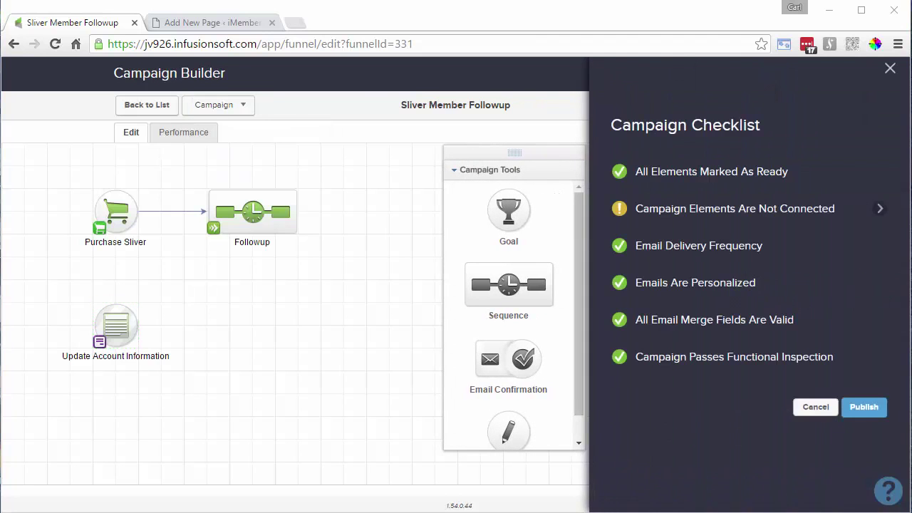
mouse_move(621, 216)
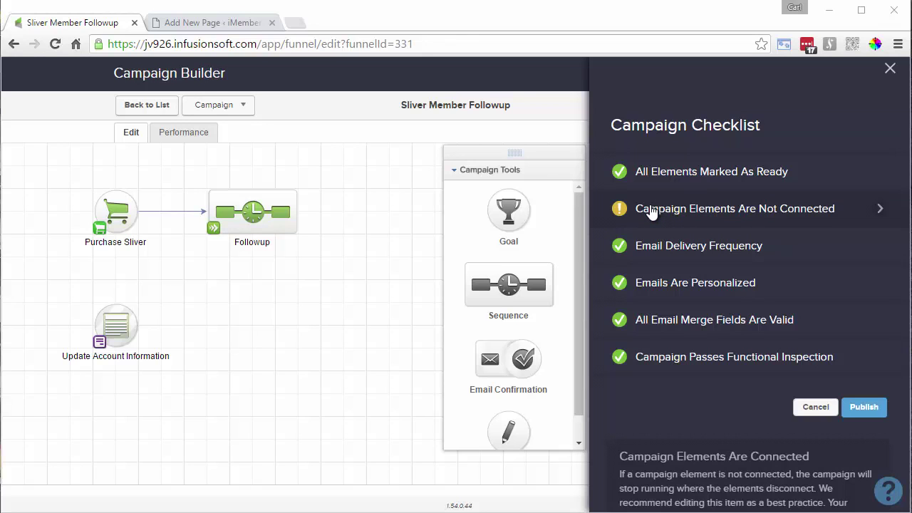
mouse_move(648, 213)
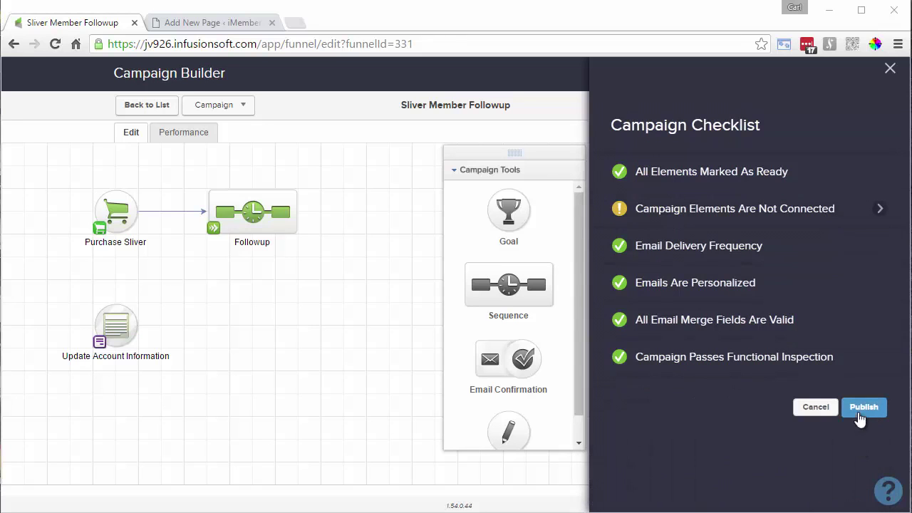
click(862, 408)
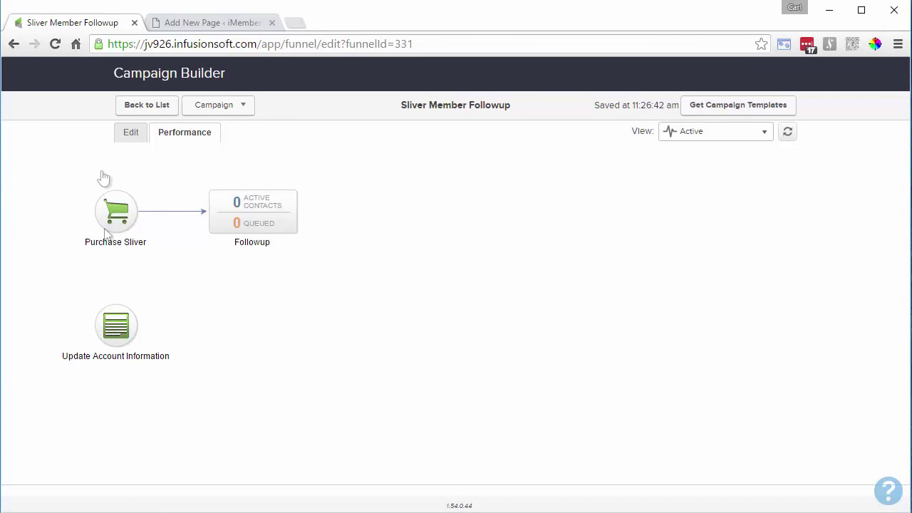
Step: Reopen the Update Account Information form in the campaign and copy all of its unstyled HTML code
click(131, 133)
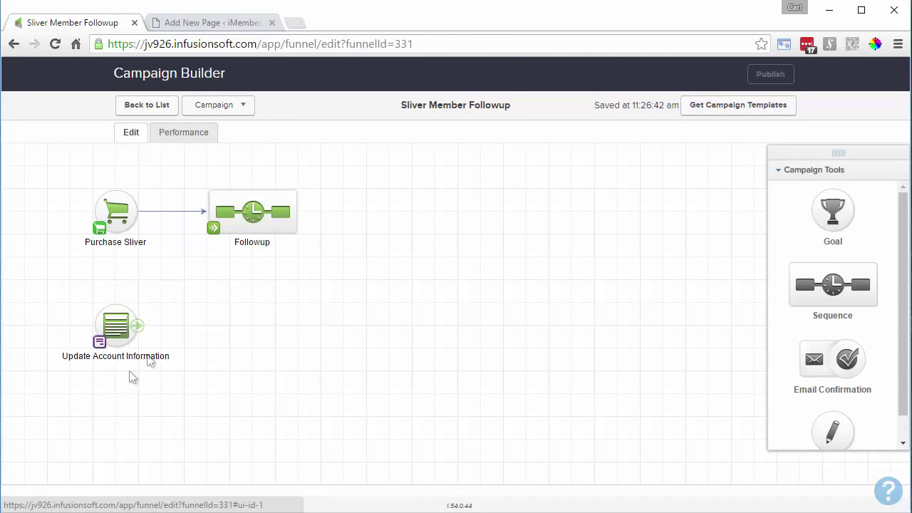
double_click(120, 333)
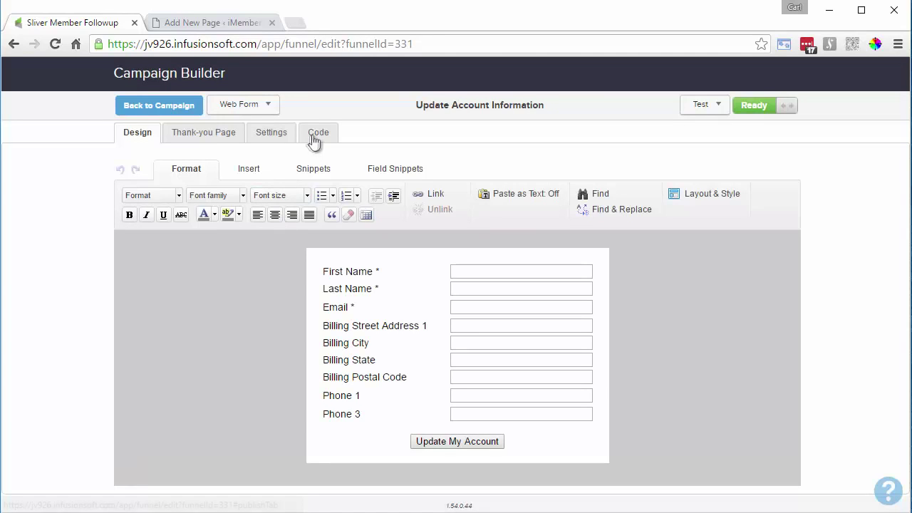
click(318, 138)
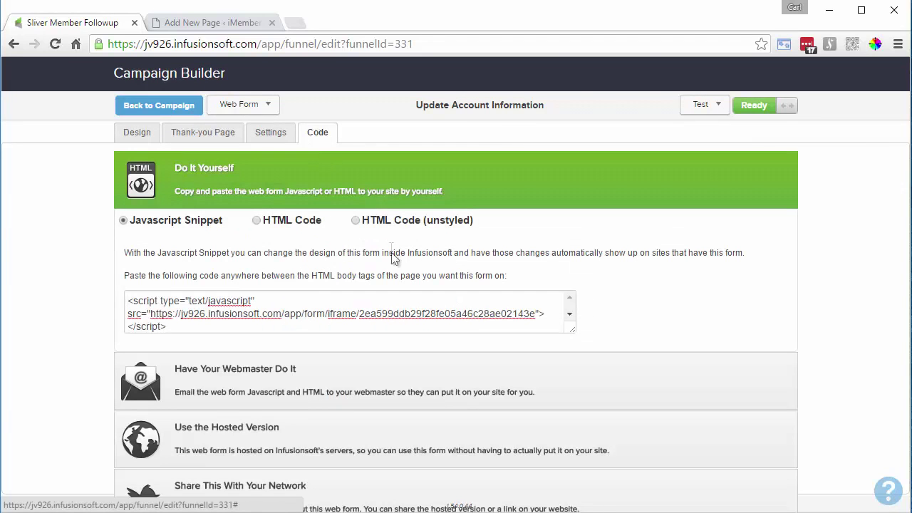
click(355, 221)
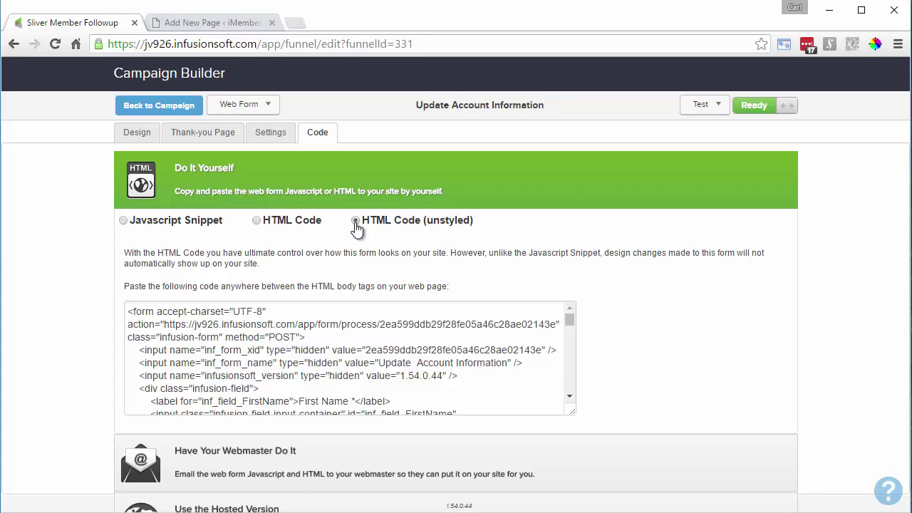
click(347, 327)
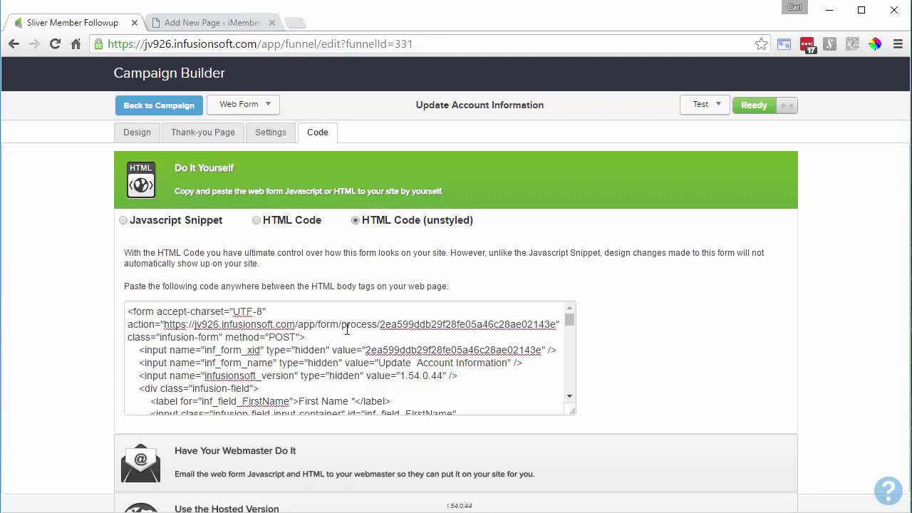
key(ctrl+a)
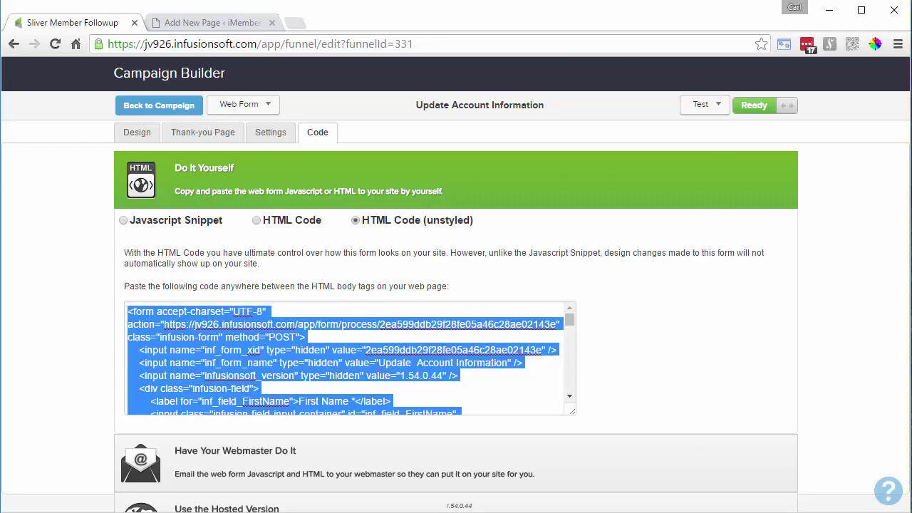
Step: Switch to the WordPress page and add an "Update My Account Information" heading and a "round-box" div with the form code between i4w_webform tags
click(216, 23)
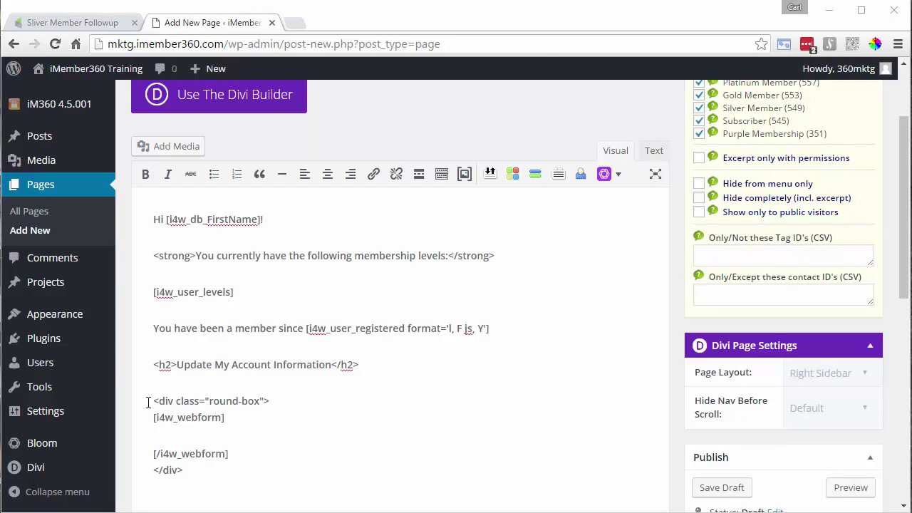
drag(209, 402, 261, 403)
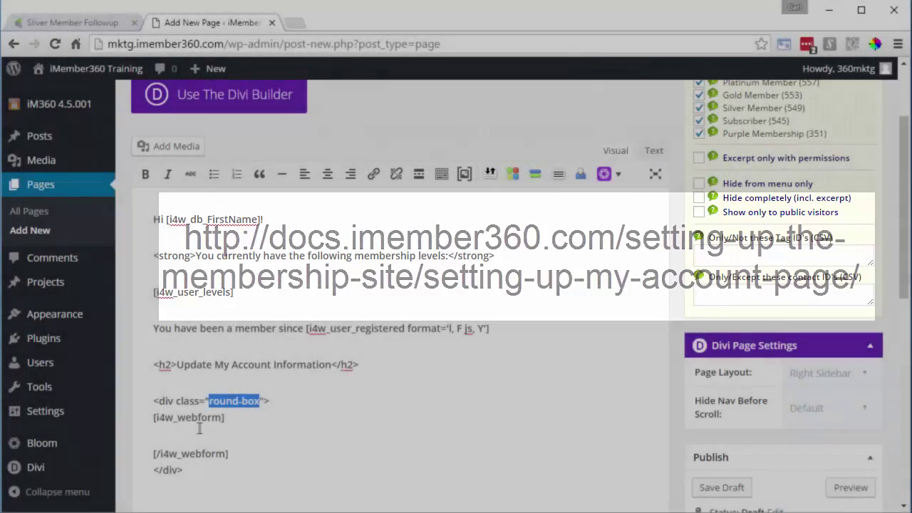
click(250, 477)
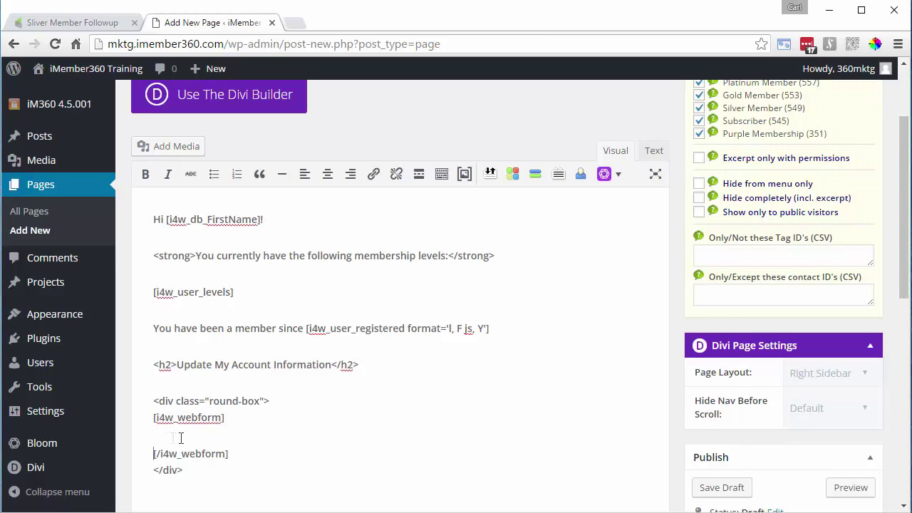
click(240, 426)
key(Return)
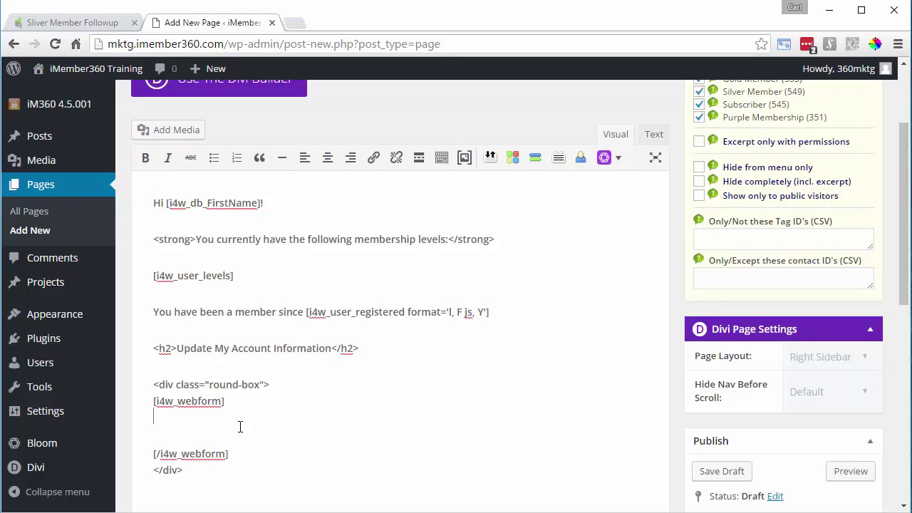
key(ctrl+v)
scroll(904, 409, down, 3)
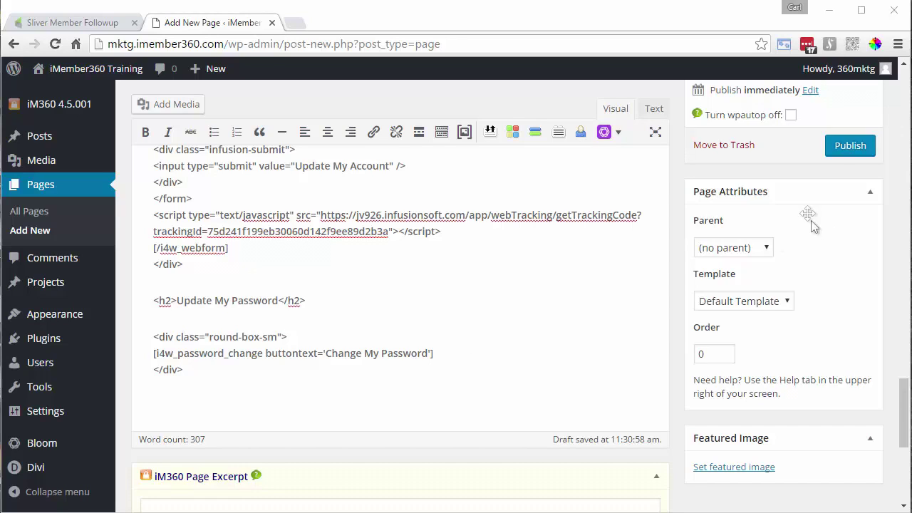
Step: Publish the My Account page and open its permalink in a new browser tab to view it
click(841, 153)
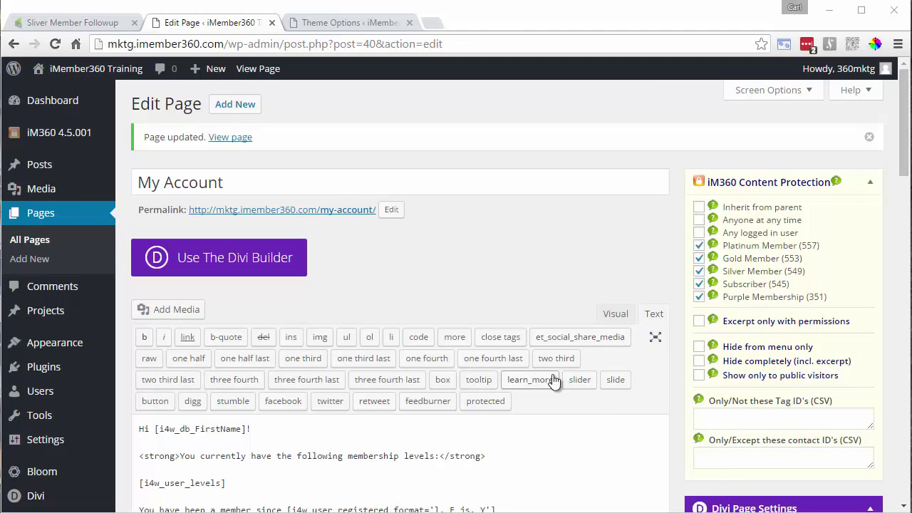
right_click(325, 213)
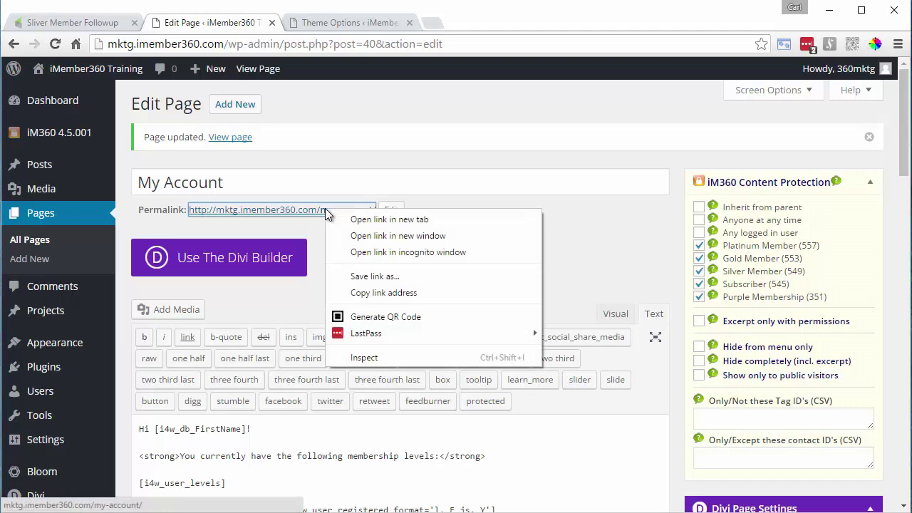
click(361, 220)
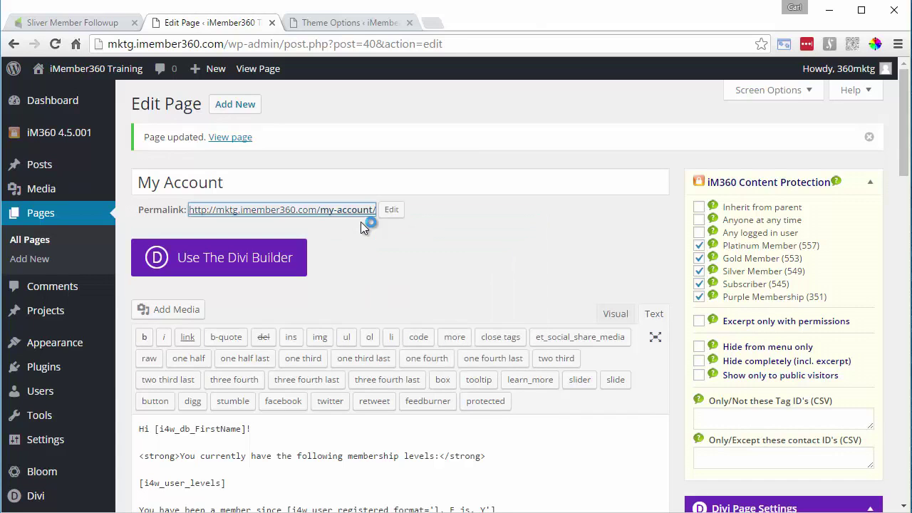
click(467, 23)
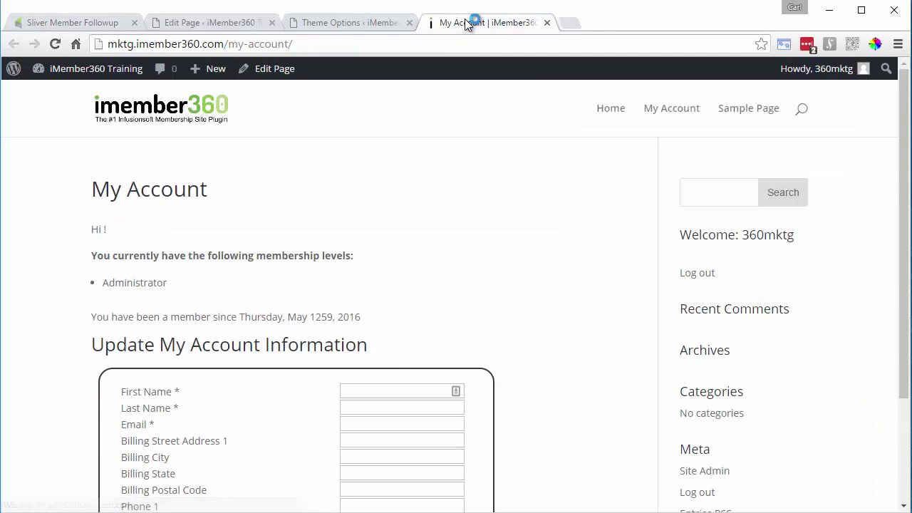
Step: Review the published My Account page and check its member-since date against the i4w_user_registered format code in the page editor
scroll(497, 177, down, 1)
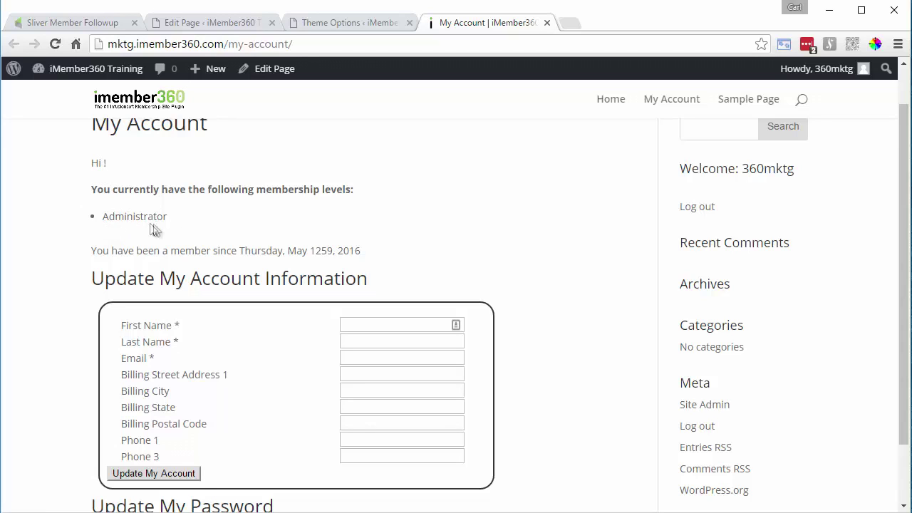
scroll(264, 212, down, 2)
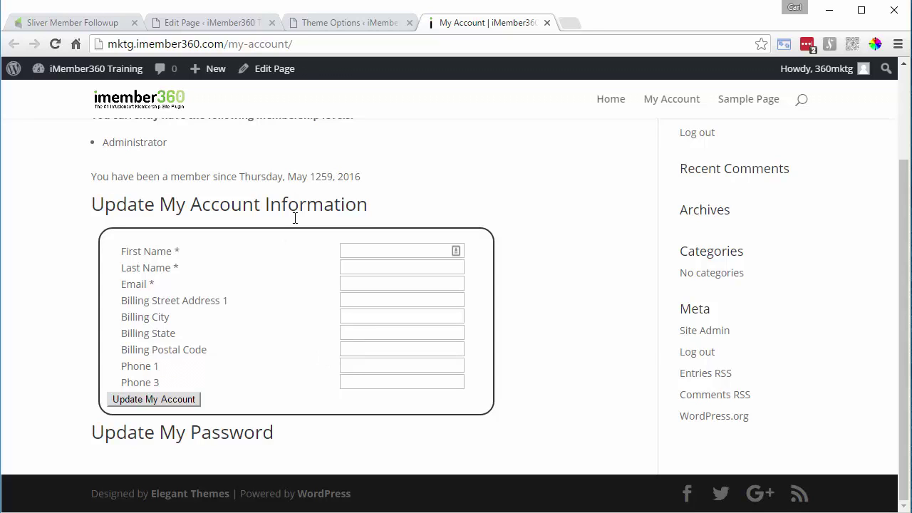
drag(290, 178, 333, 183)
double_click(326, 183)
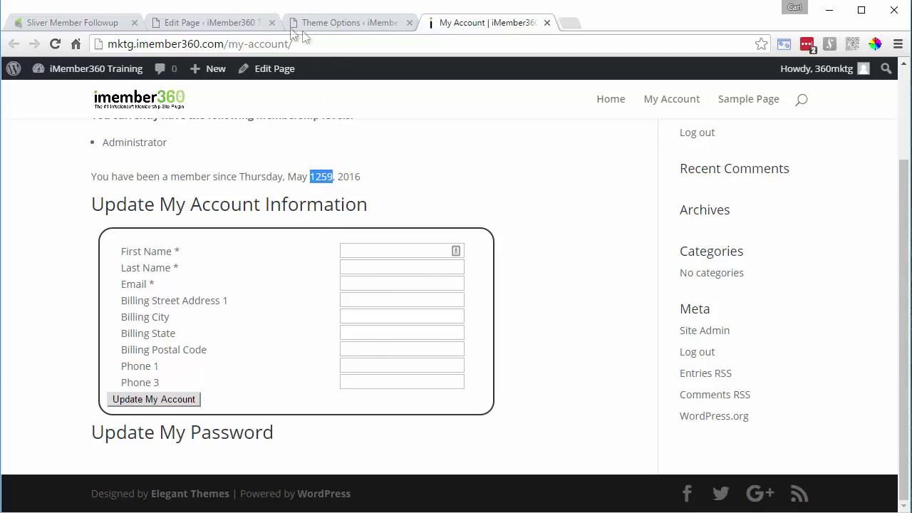
click(214, 22)
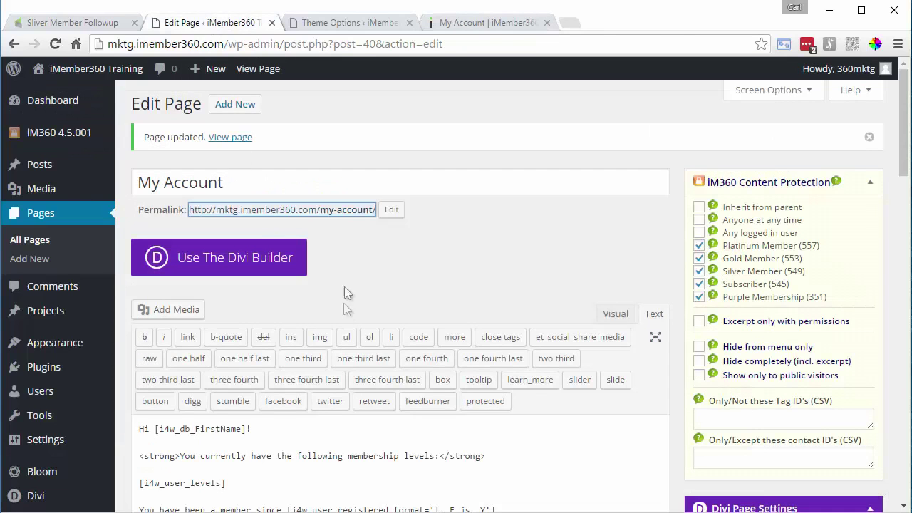
scroll(346, 299, down, 3)
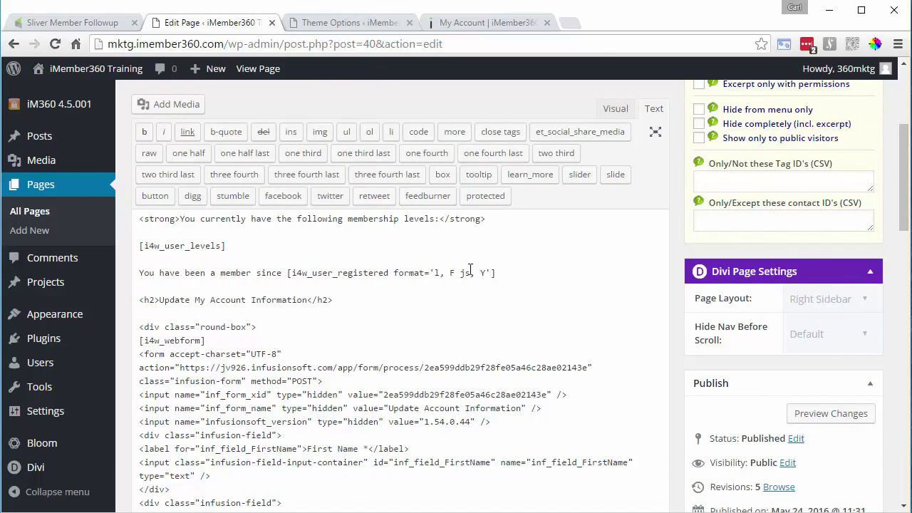
double_click(464, 278)
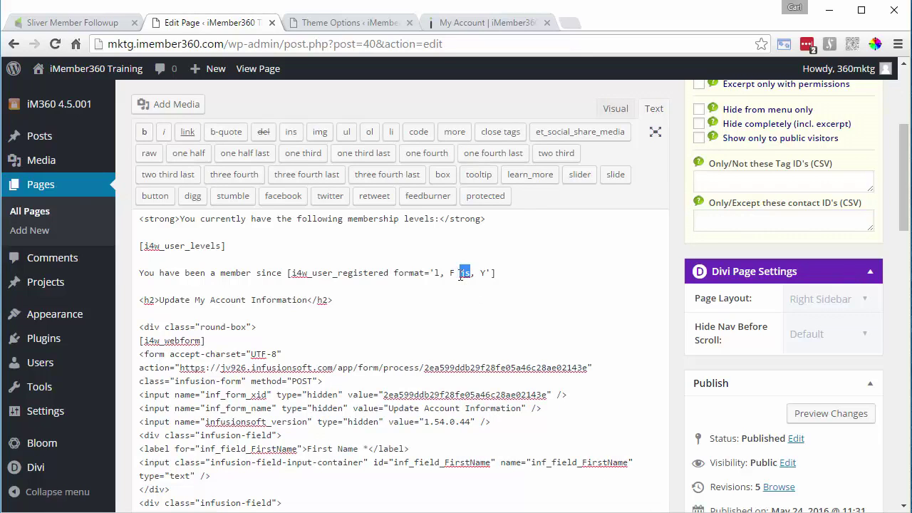
drag(430, 272, 491, 275)
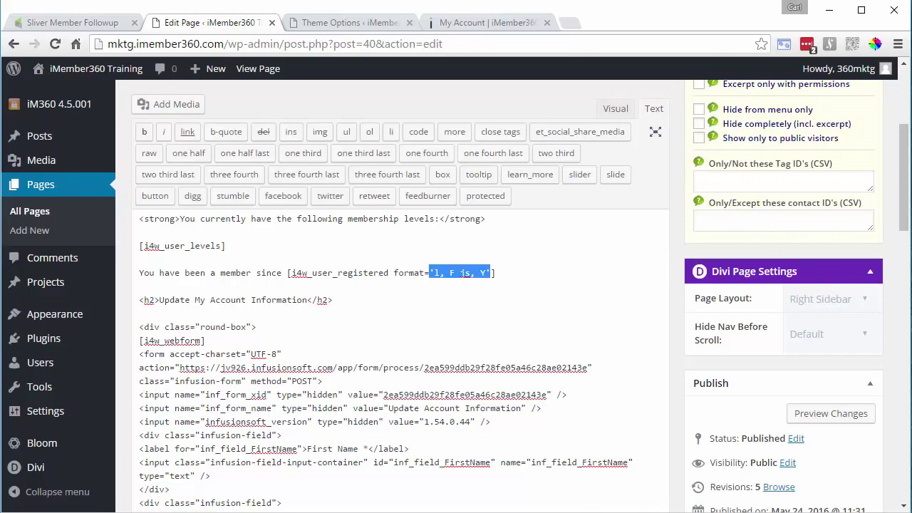
Step: View the My Account page as a logged-in member in the incognito window, checking the membership level, member-since date, account form and password form
key(alt+Tab)
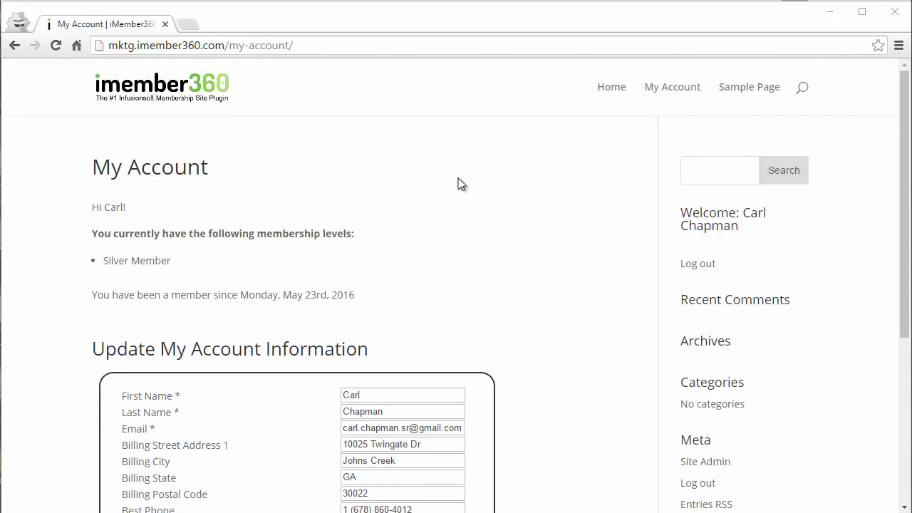
scroll(377, 157, down, 1)
scroll(134, 209, up, 1)
drag(180, 264, 103, 266)
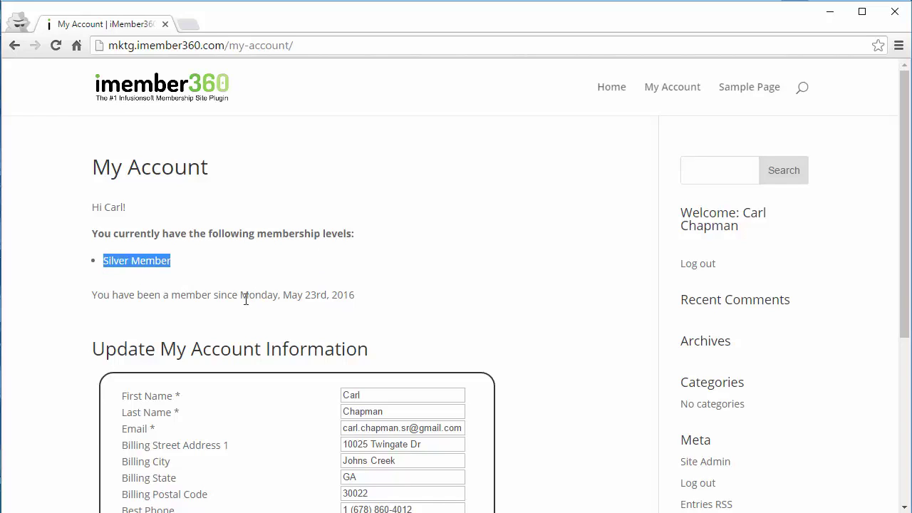
drag(243, 295, 354, 295)
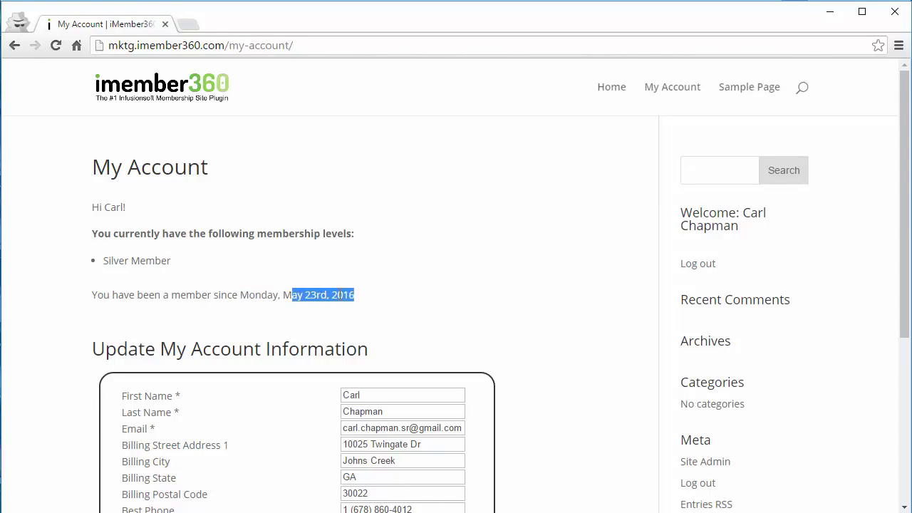
scroll(460, 297, down, 2)
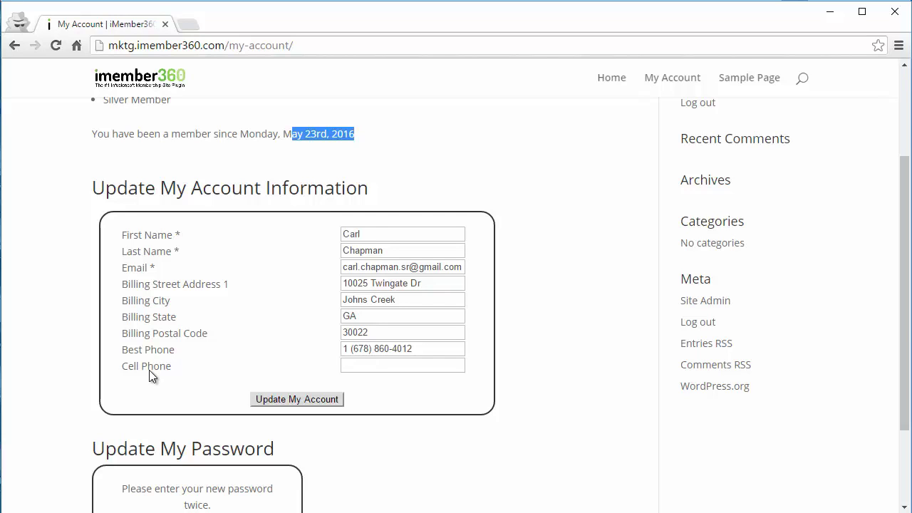
scroll(240, 297, down, 1)
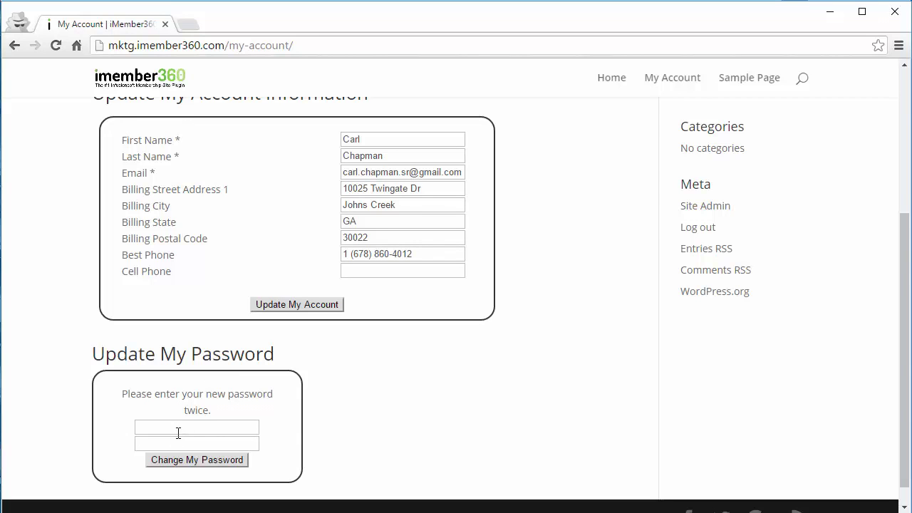
scroll(295, 425, up, 2)
click(828, 12)
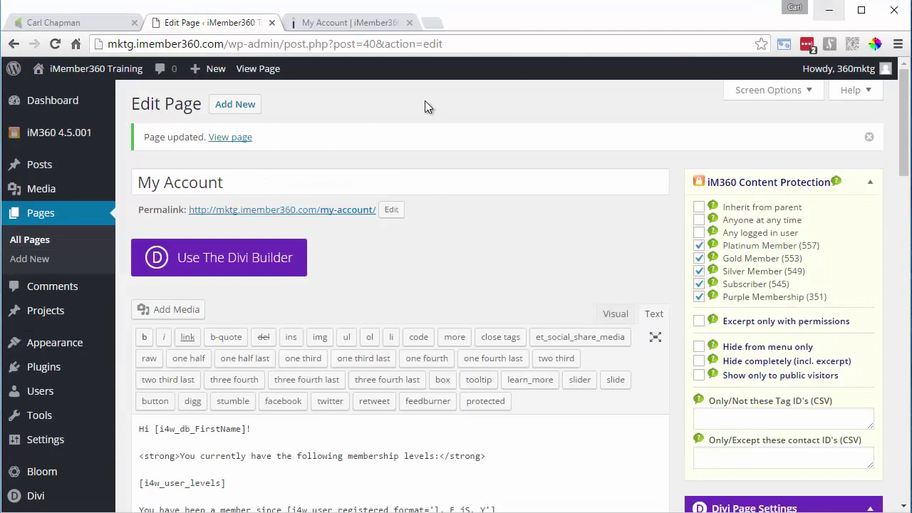
Step: Examine the My Account page code for the member-since date format and the blank spacing paragraphs before the submit button and password heading
scroll(418, 231, down, 3)
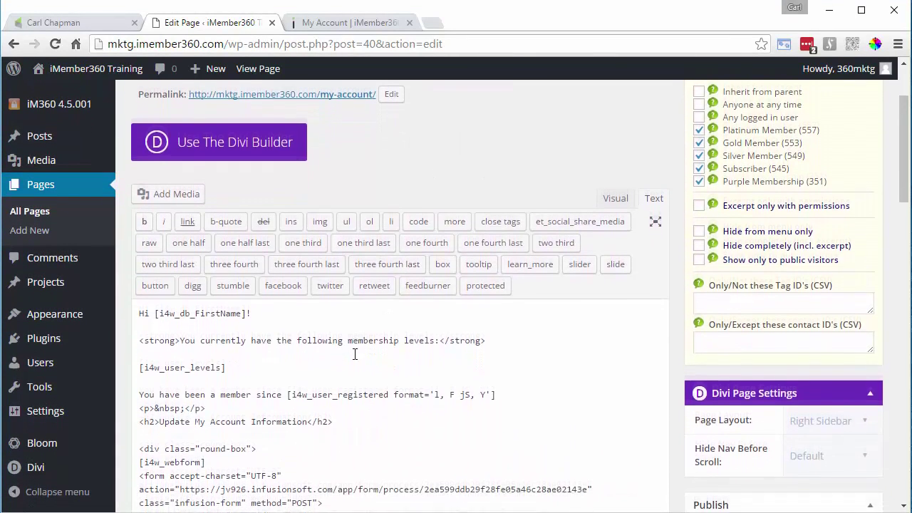
scroll(354, 354, down, 2)
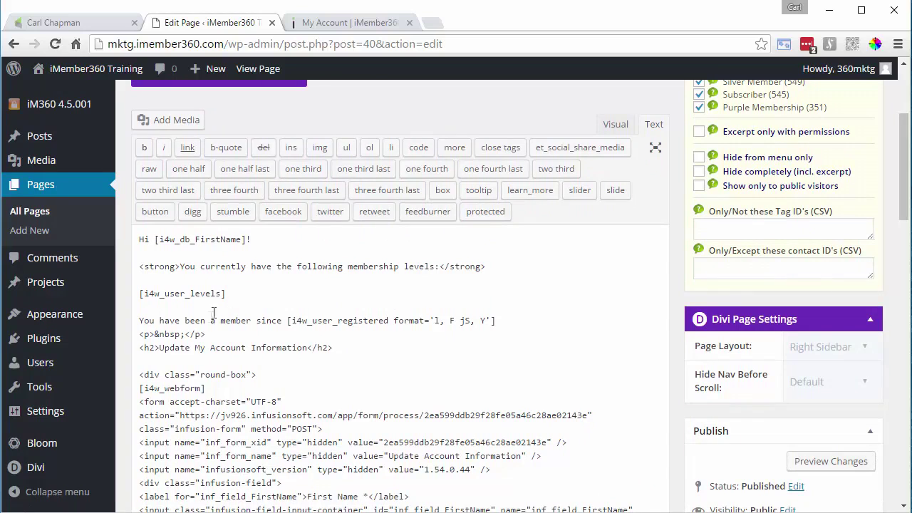
click(464, 321)
double_click(466, 321)
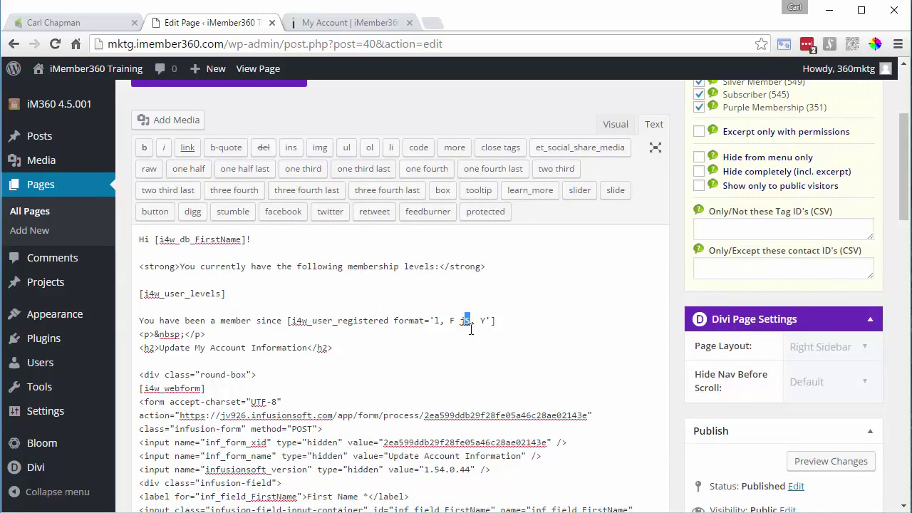
click(467, 319)
click(465, 332)
double_click(465, 321)
scroll(406, 363, down, 10)
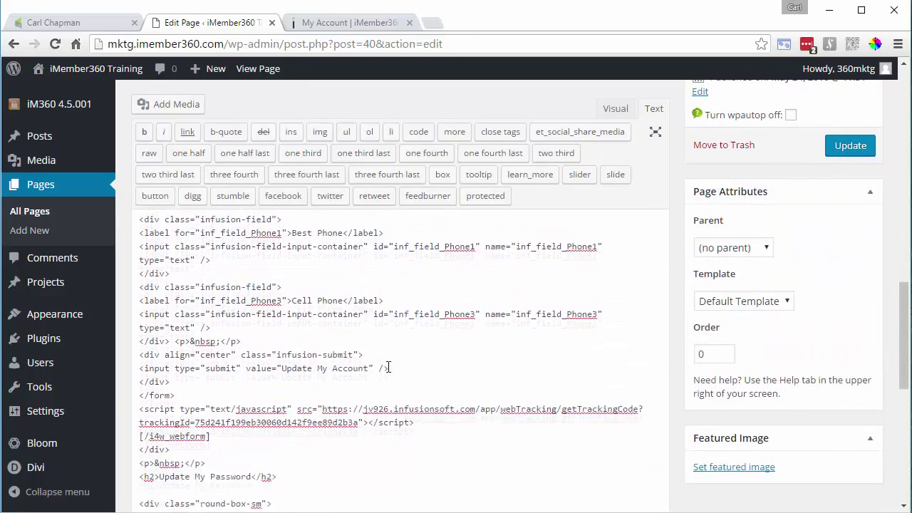
scroll(388, 335, up, 4)
drag(174, 280, 248, 276)
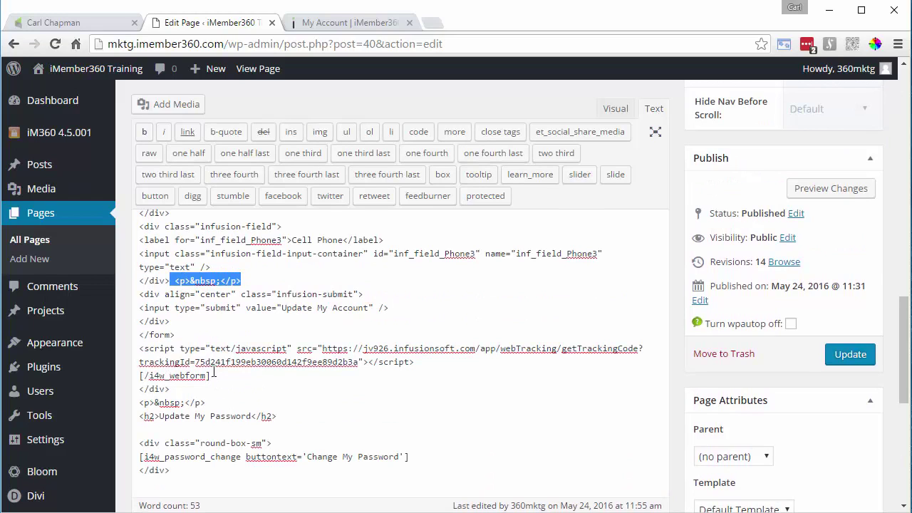
click(204, 402)
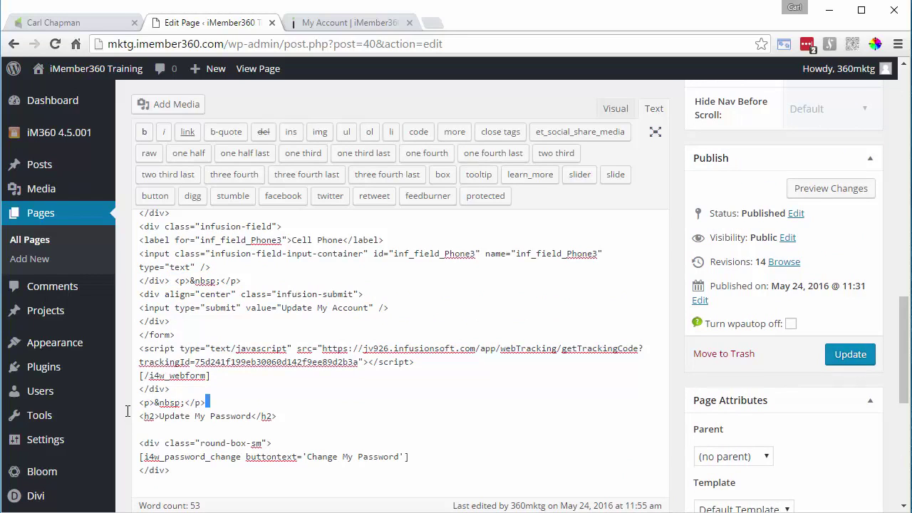
shift+click(133, 403)
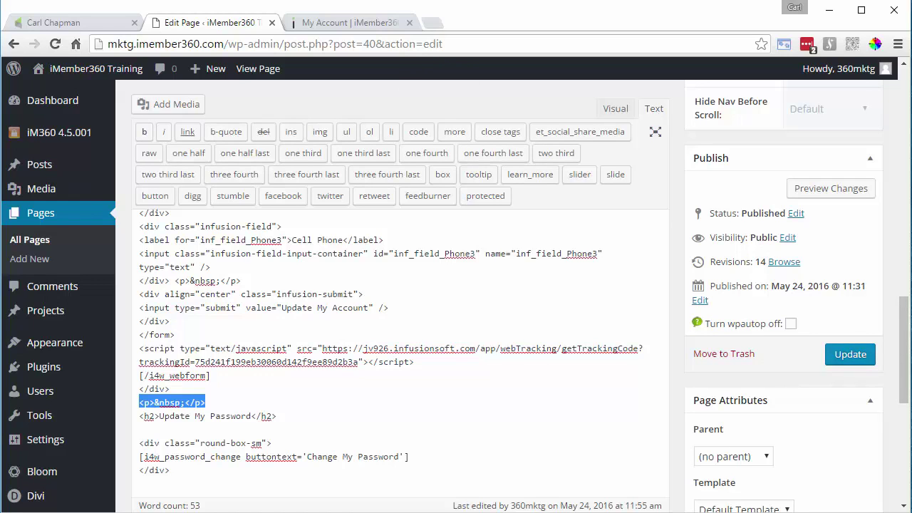
Step: Open the site's Widgets settings and add a Pages widget to the Sidebar directly below the iMember360 Login widget
key(alt+Tab)
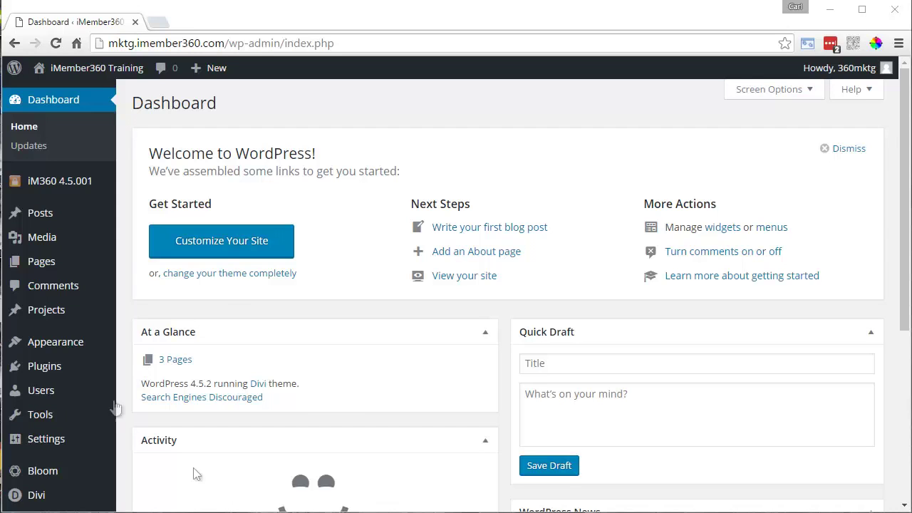
mouse_move(57, 347)
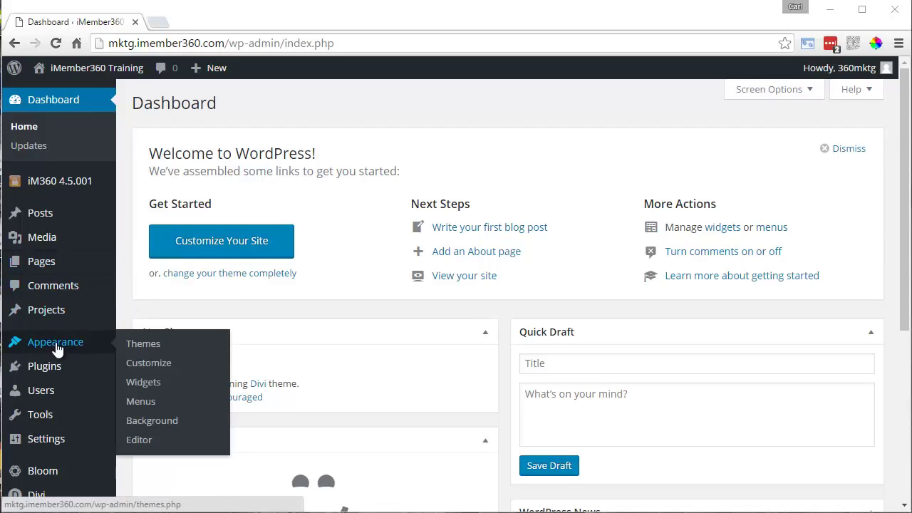
click(148, 386)
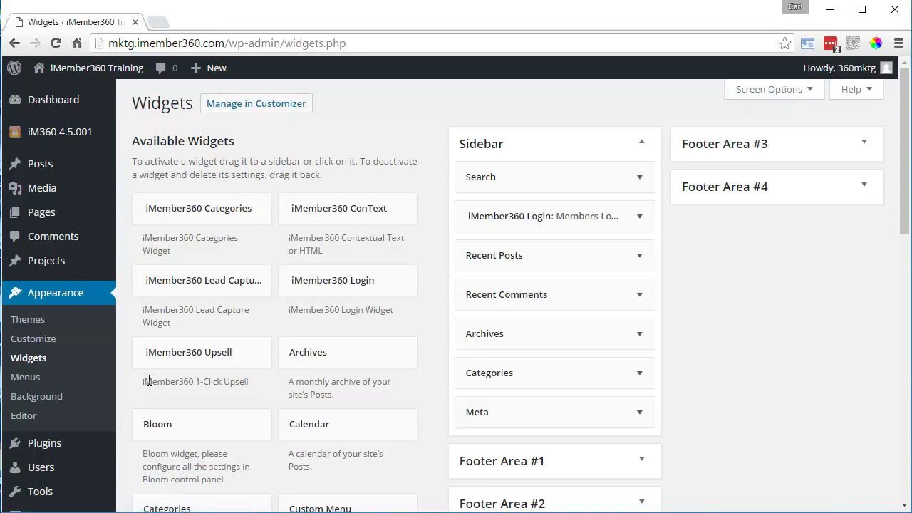
scroll(250, 291, down, 3)
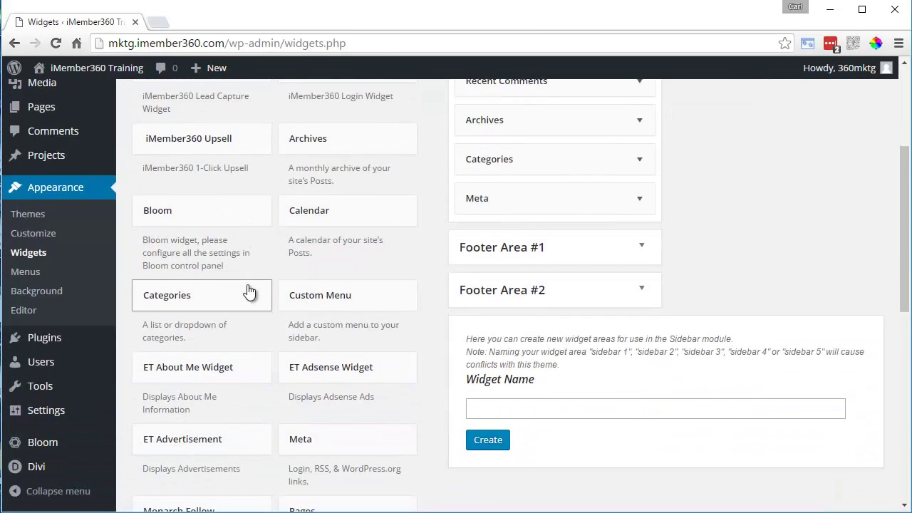
scroll(248, 291, down, 1)
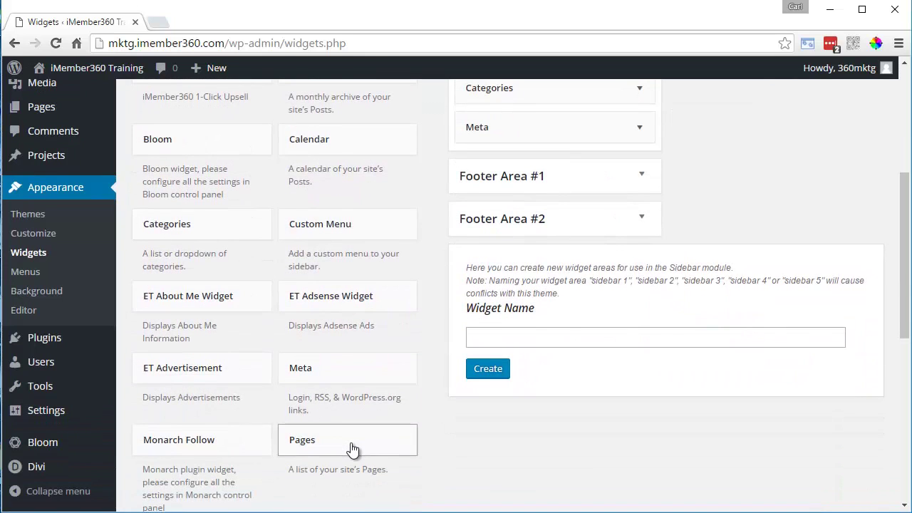
drag(352, 449, 534, 241)
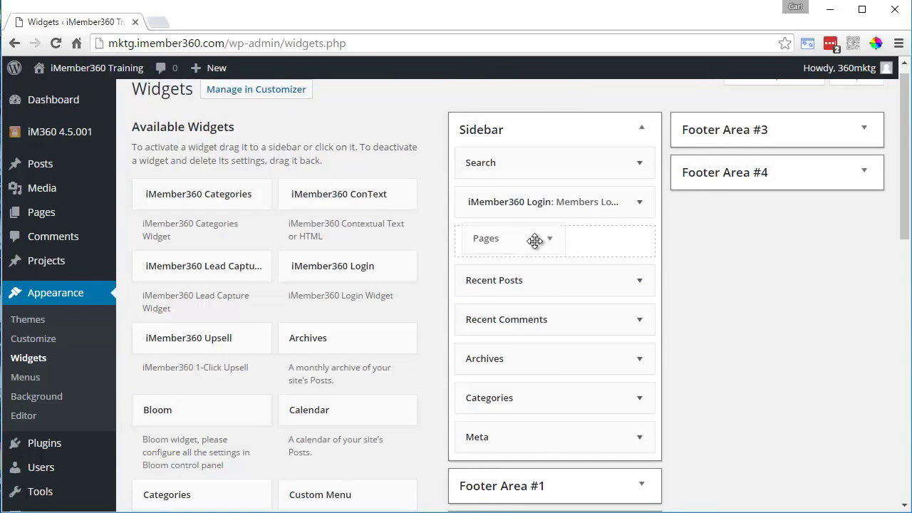
drag(534, 241, 534, 241)
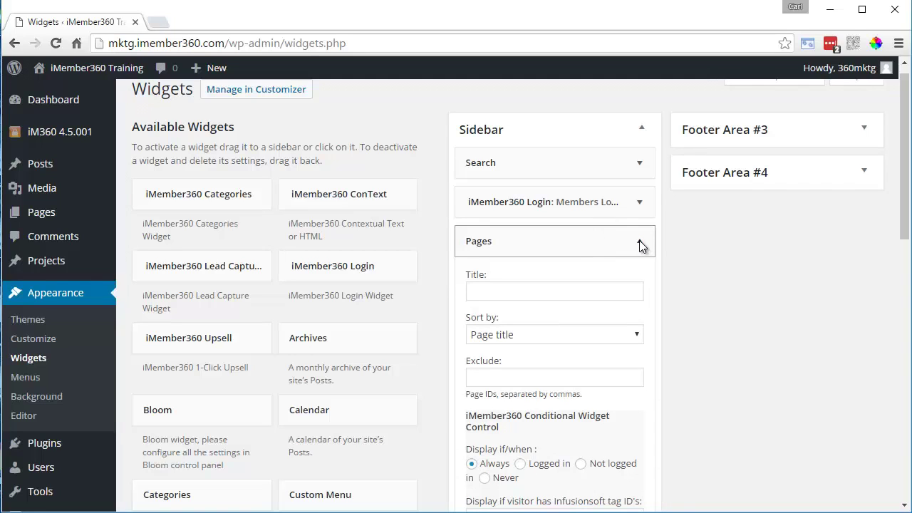
Step: Title the Pages widget "My Pages", sort it by Page title, display it only when logged in, and save it
click(543, 291)
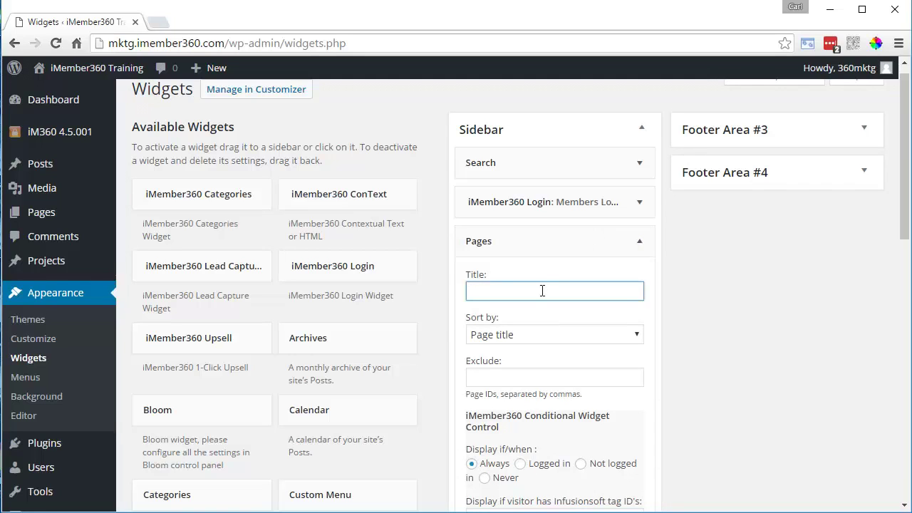
text(My Pages)
click(522, 333)
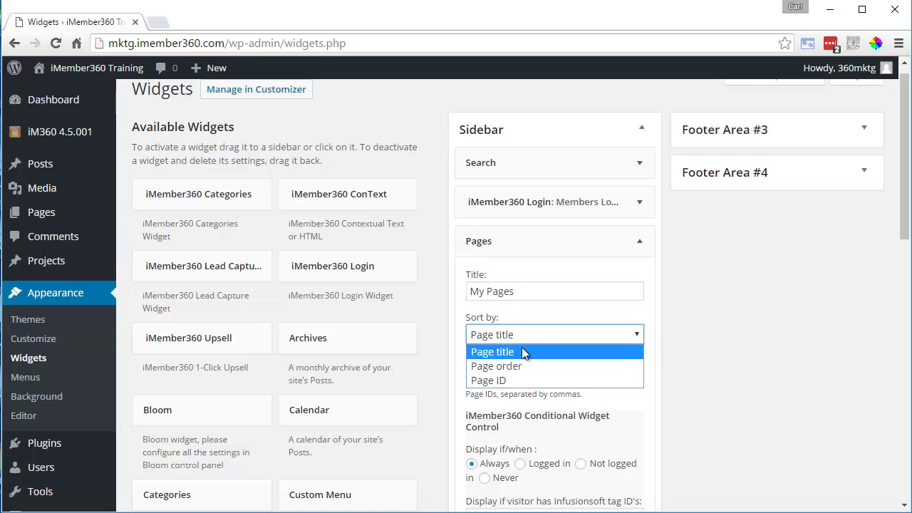
click(514, 350)
scroll(516, 355, down, 3)
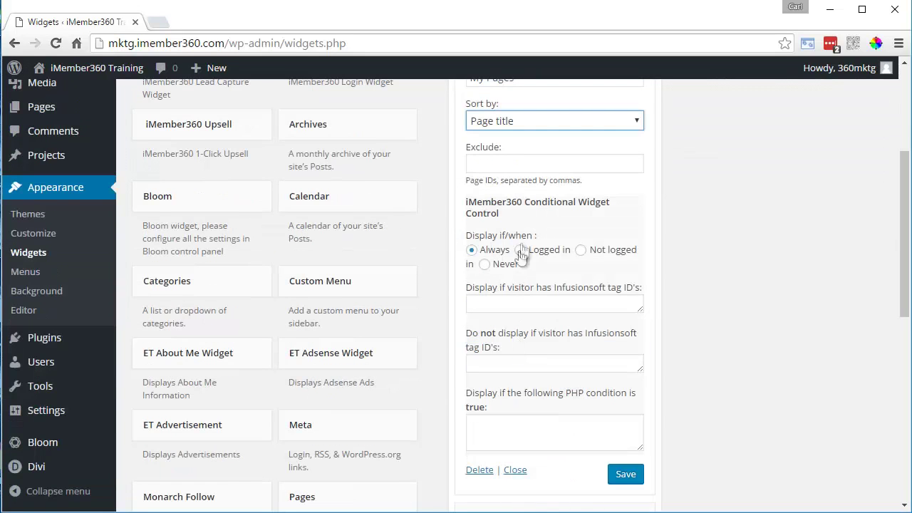
click(521, 250)
click(627, 477)
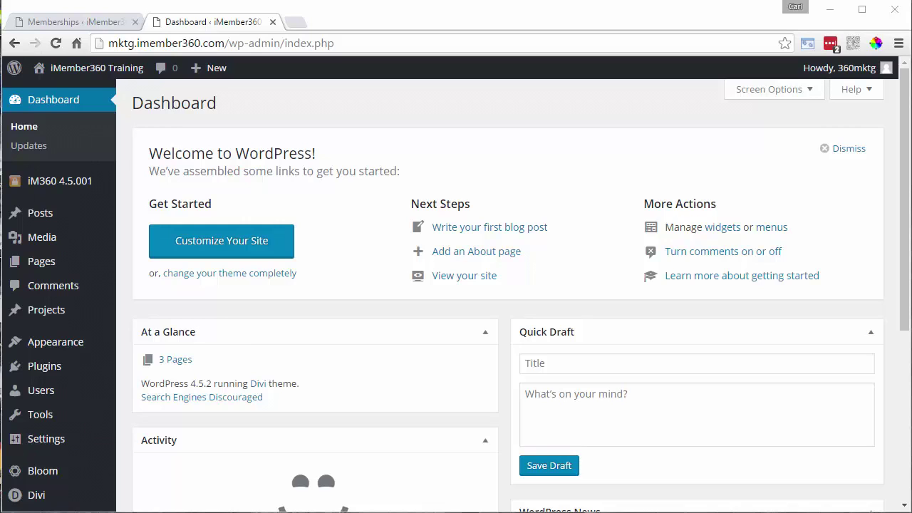
Step: Start a new WordPress page titled "Silver Membership Video" and place the cursor in its empty content area
mouse_move(45, 267)
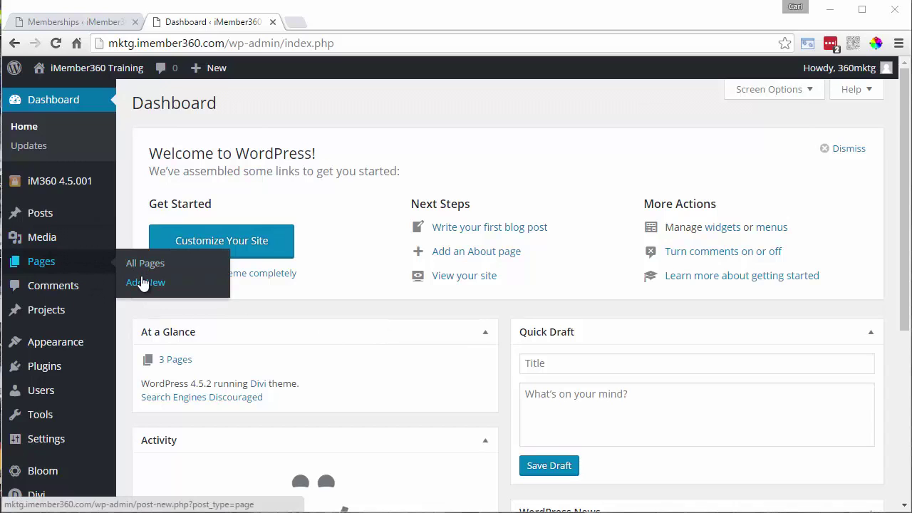
click(142, 282)
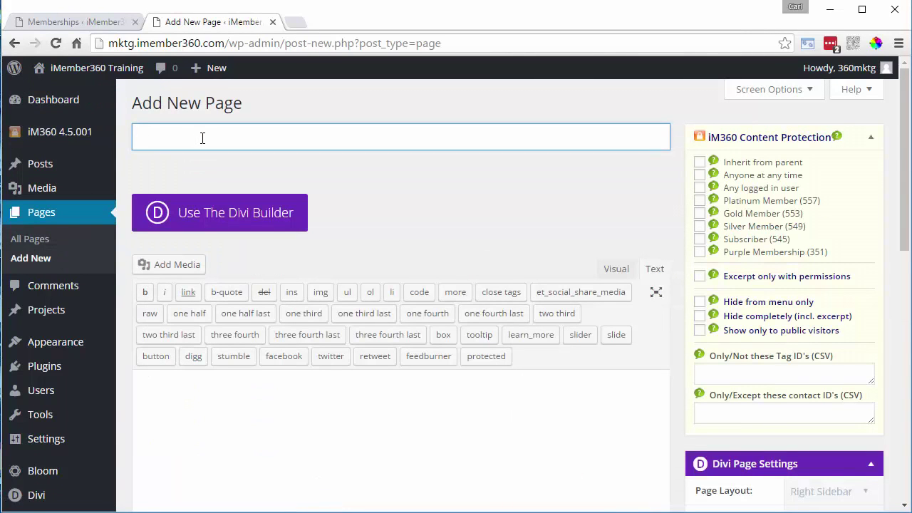
text(Silver Membership Video)
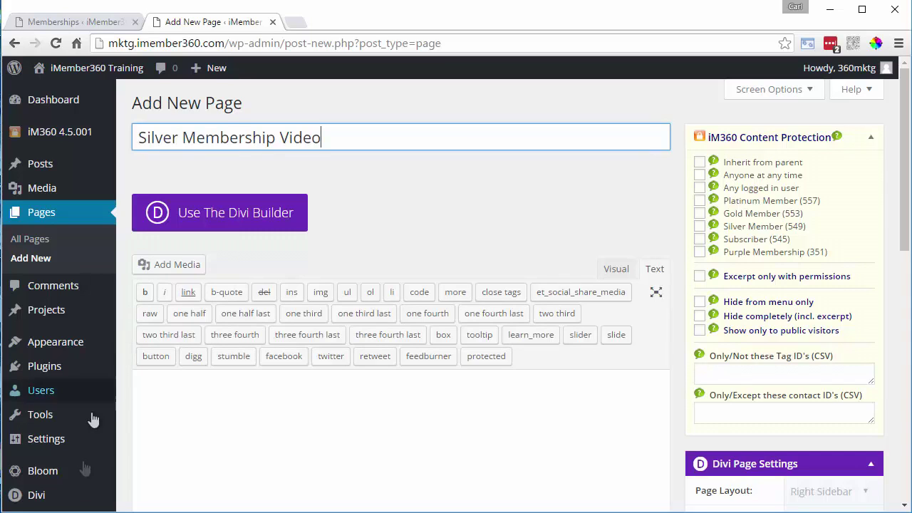
mouse_move(77, 487)
click(223, 443)
click(223, 443)
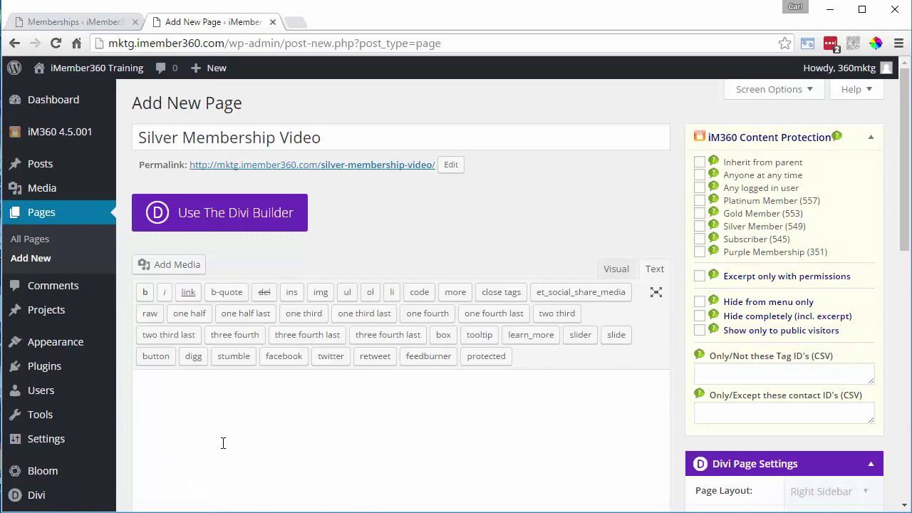
Step: Write the page body between two separator lines: the silver visitors' content, what it can include, and the visual and text editor advice
text(==========================================  This is the content for my silver visitors.  It can include anything I want to show thme, including video.  You can use the visual editor, or the text editor if you like.  If adding straight HTML code, makes sure to use the TEXT editor.  ===========================================)
scroll(492, 330, down, 2)
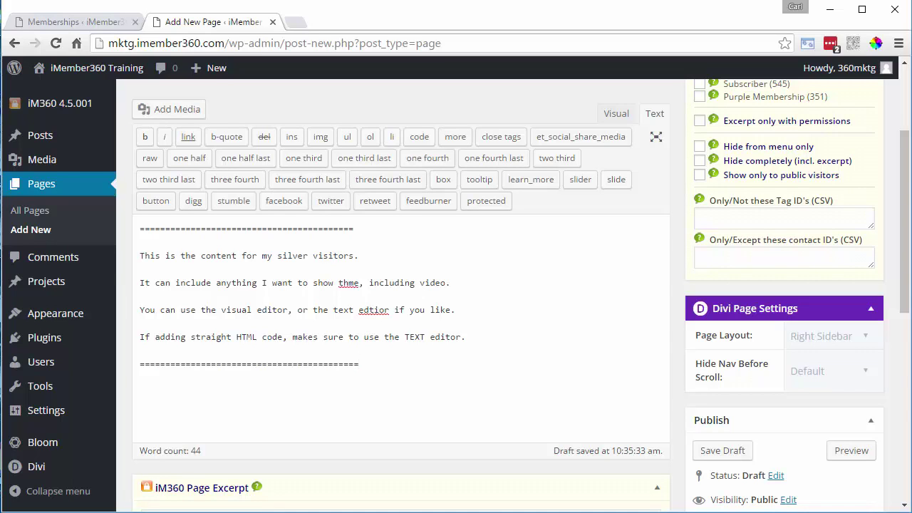
scroll(779, 259, up, 3)
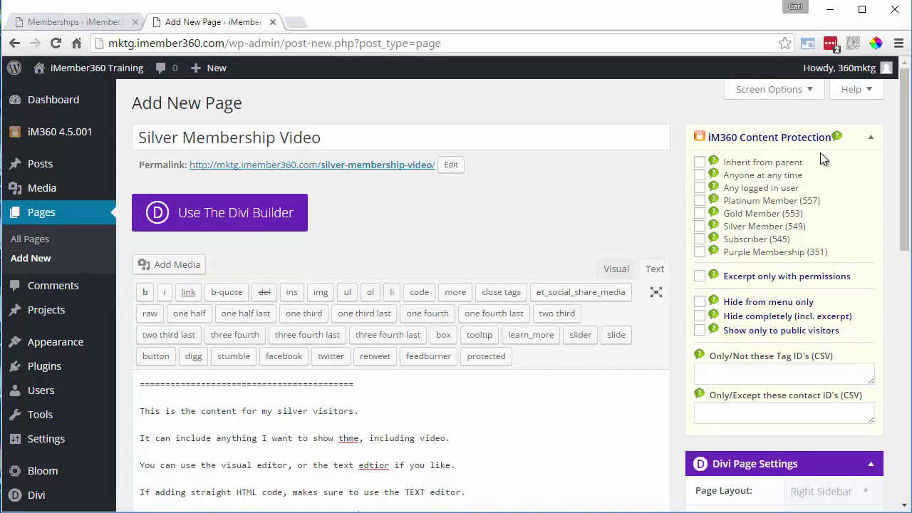
Step: Check the defined membership levels and allow Platinum Member, Gold Member and Silver Member access in the new page's content protection
click(41, 23)
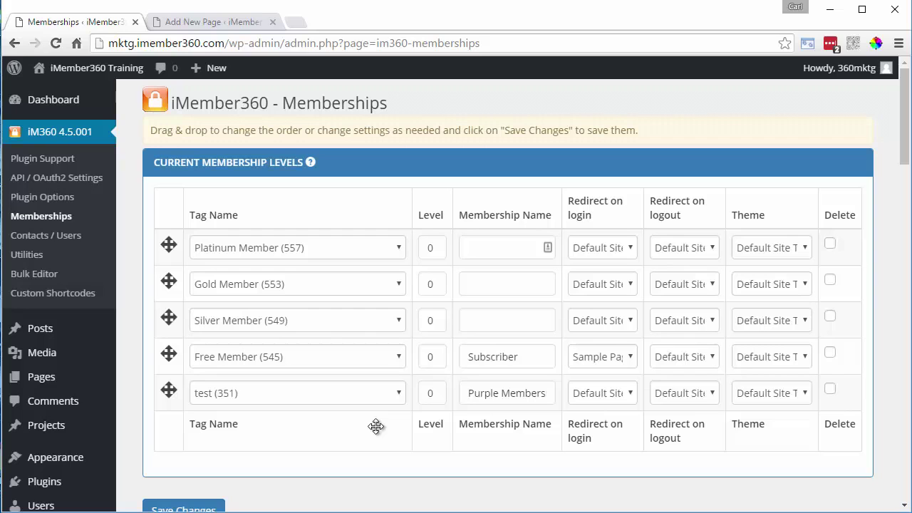
click(187, 22)
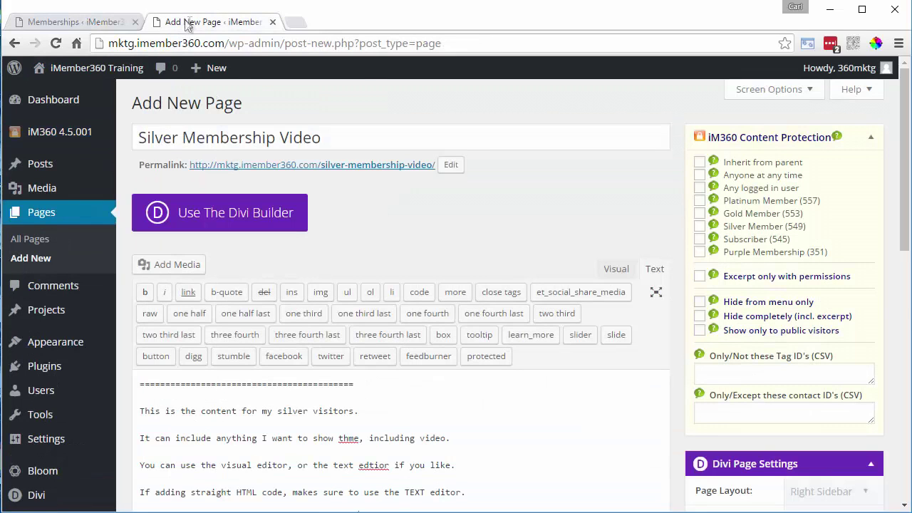
click(700, 213)
click(700, 226)
click(700, 239)
click(46, 23)
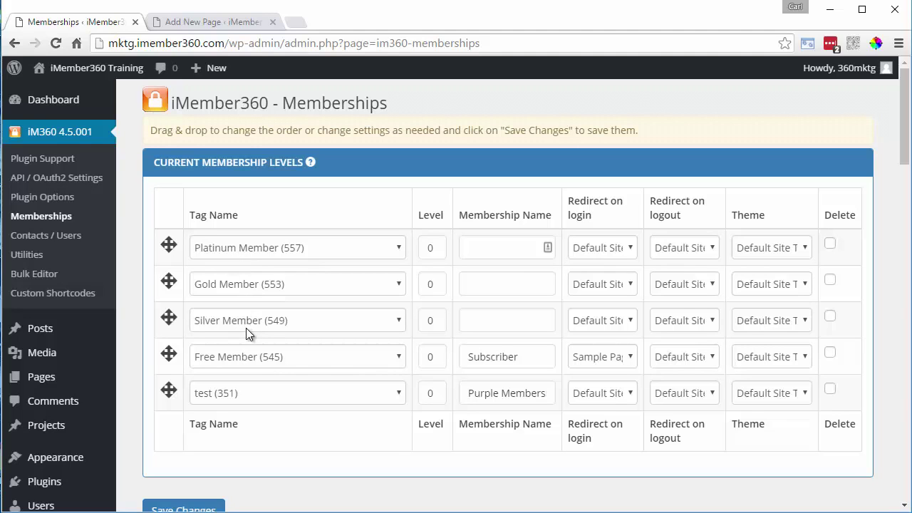
click(200, 23)
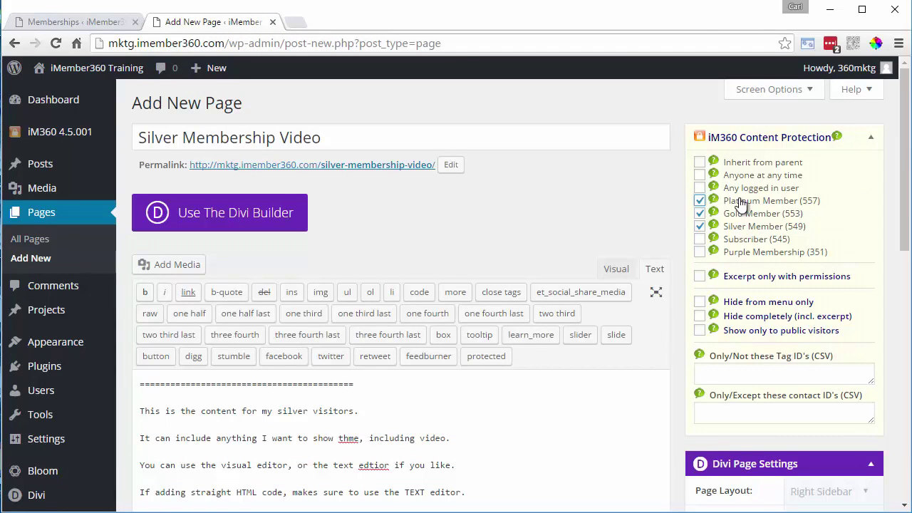
Step: Remove Platinum Member and Gold Member from the page's content protection, keeping only Silver Member selected
click(701, 202)
click(700, 226)
click(700, 214)
click(700, 226)
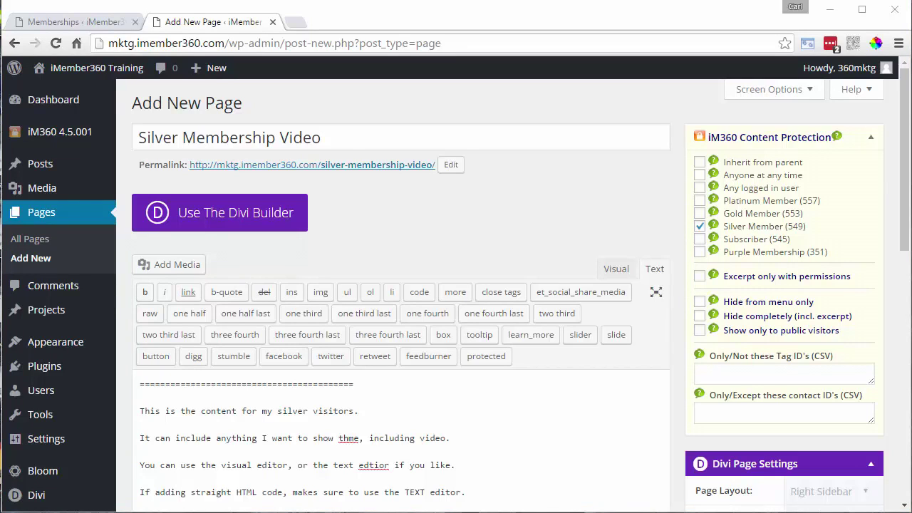
Step: Set the membership levels to Platinum 5, Gold 4, Silver 3, Free 2 and test 1, and publish the Silver Membership Video page
click(68, 23)
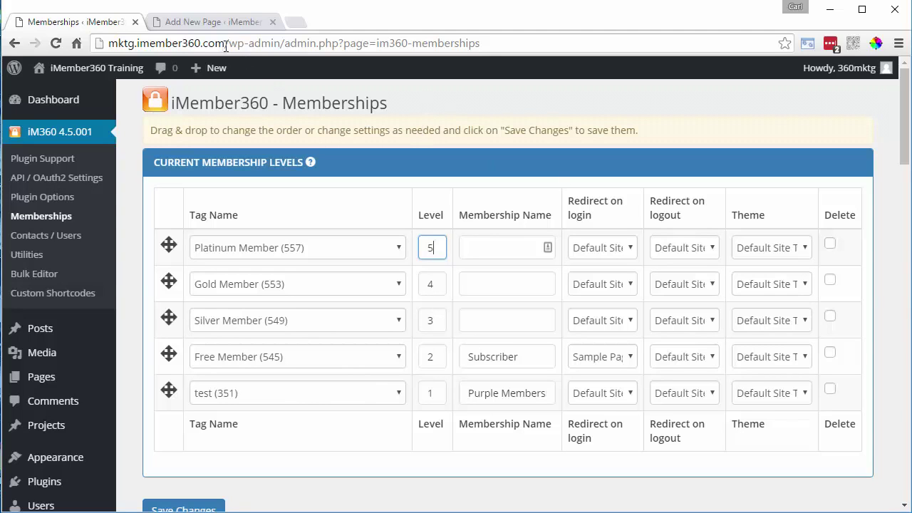
click(201, 24)
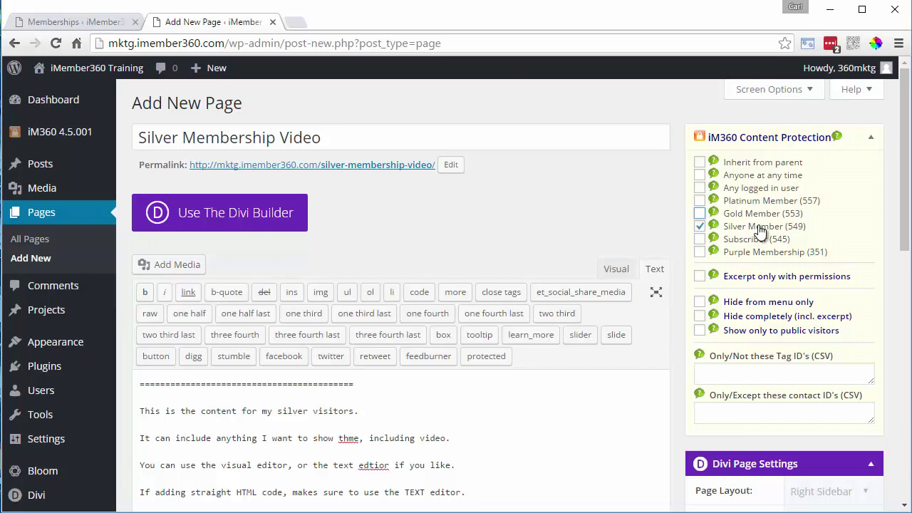
scroll(761, 230, down, 4)
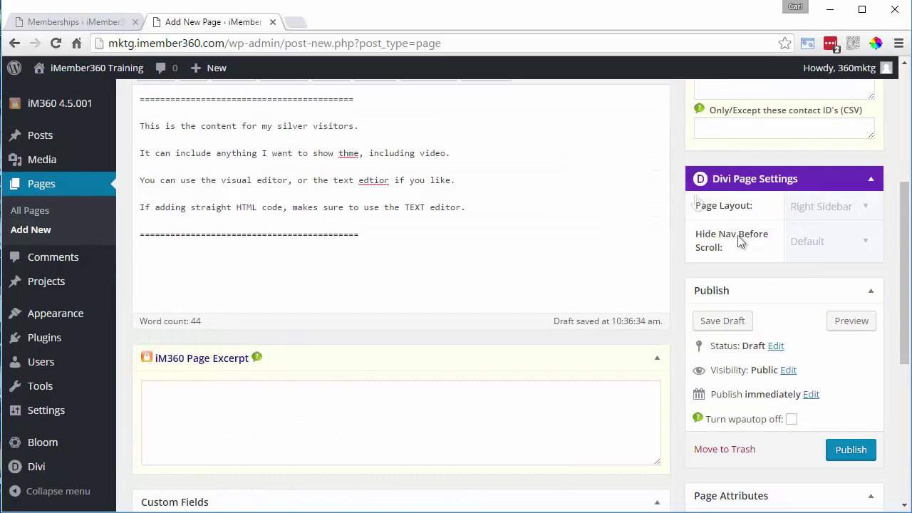
click(838, 453)
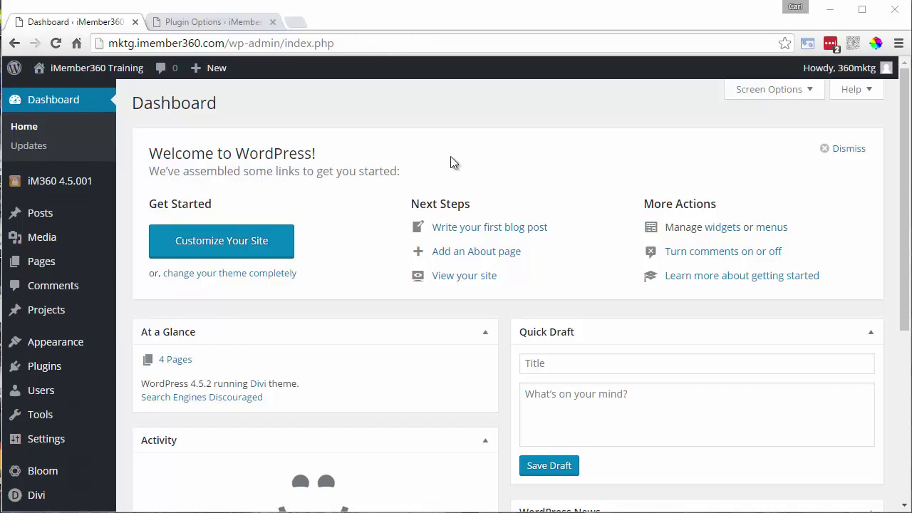
Step: Open the published Silver Membership Video page for editing from the list of all pages
mouse_move(35, 267)
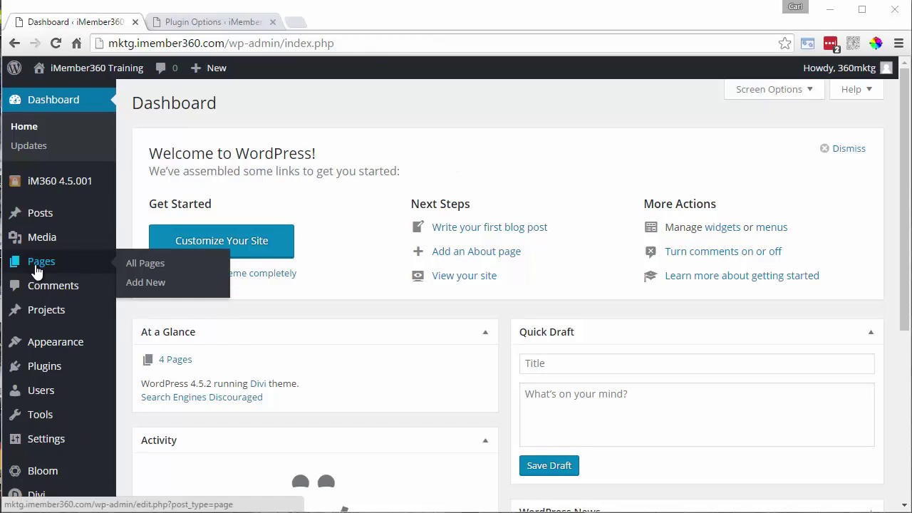
click(141, 264)
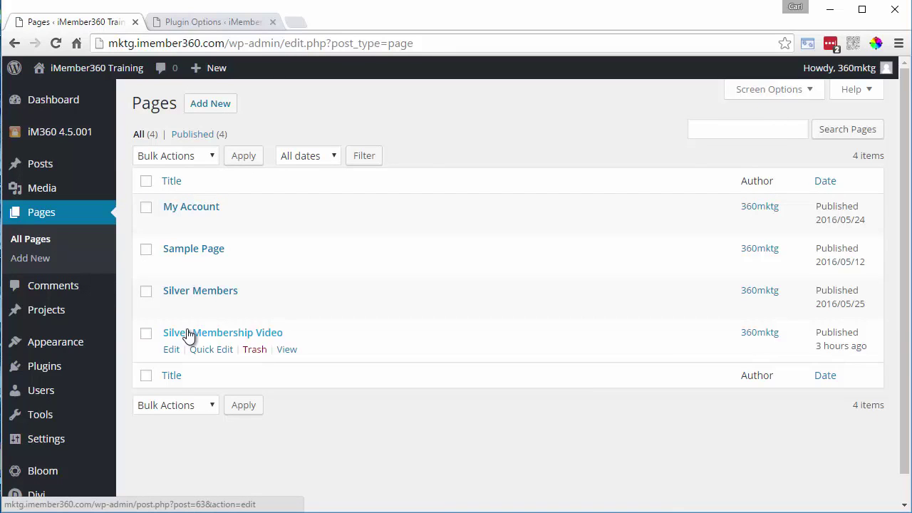
click(187, 333)
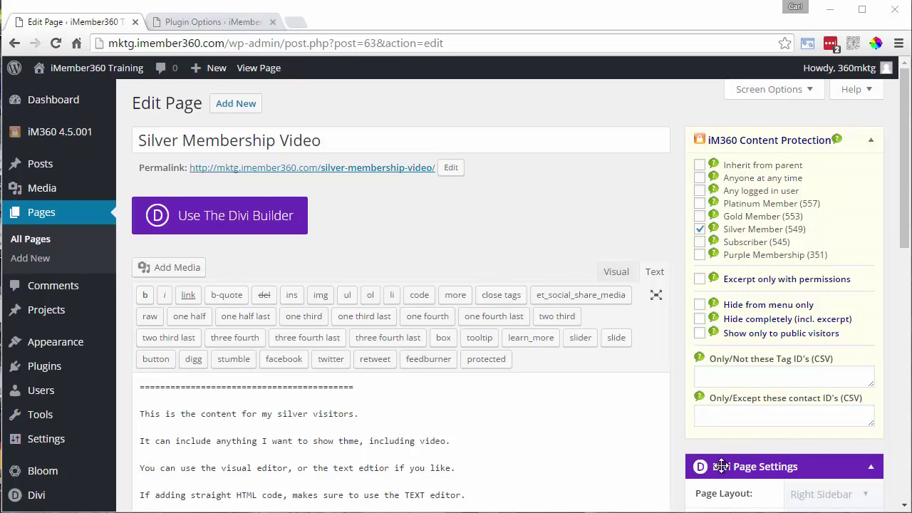
Step: Check that the iM360 Page Excerpt box is enabled, enter "add your excerpt content" as the page's excerpt, and update the page
click(812, 91)
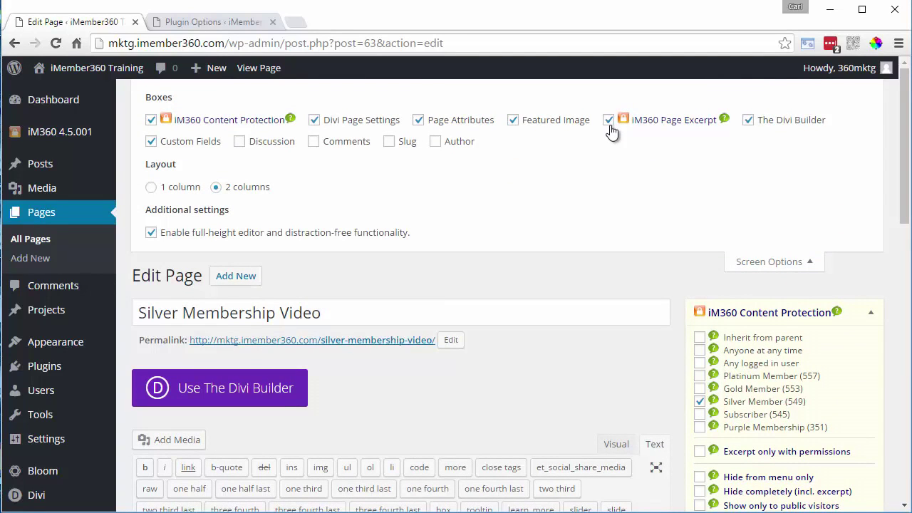
scroll(499, 273, down, 10)
text(add your excerpt coentent)
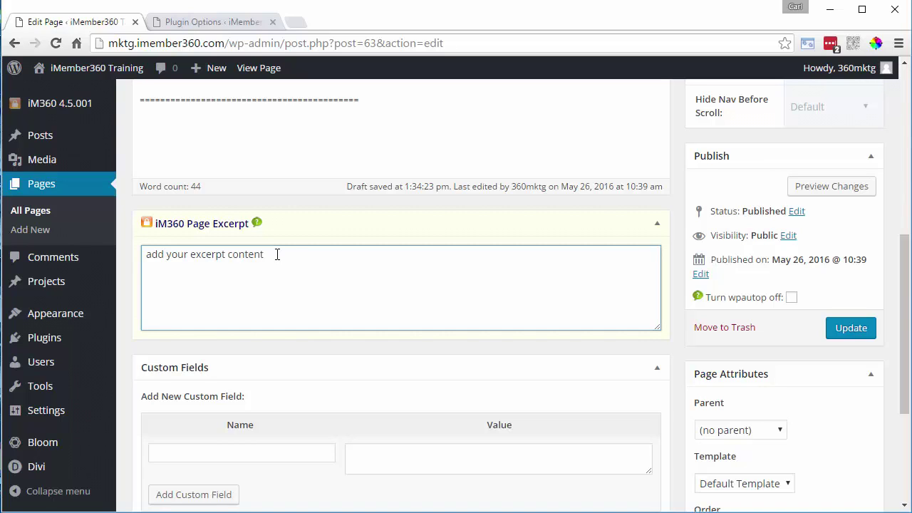
click(844, 325)
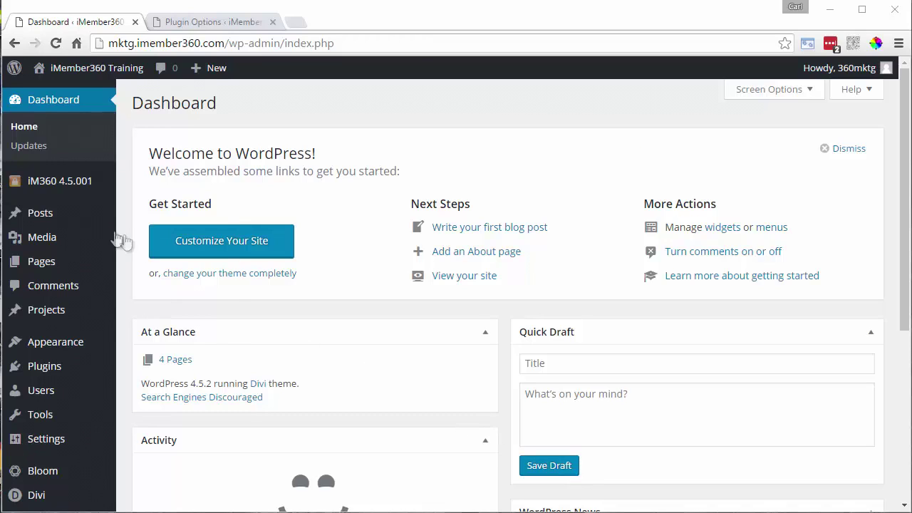
Step: Set "Force excerpts at all times?" to Yes in the iMember360 plugin options and save the changes
mouse_move(74, 181)
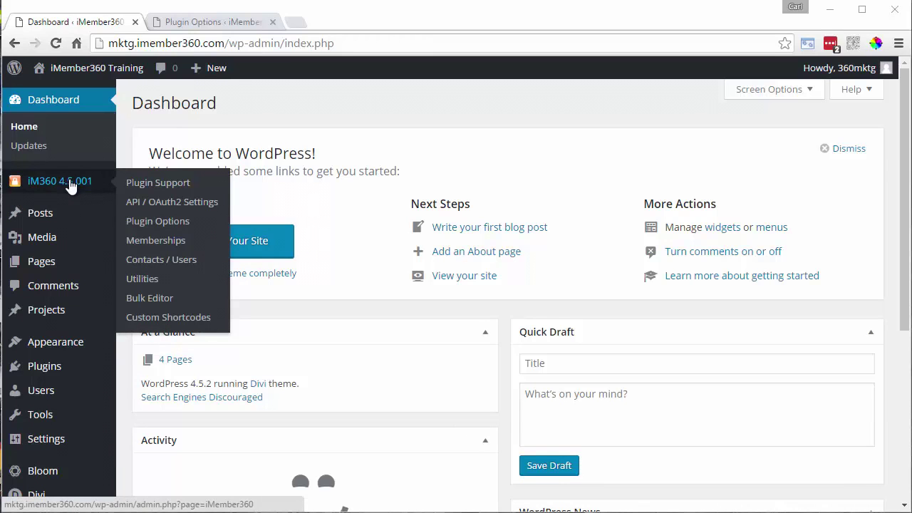
click(157, 221)
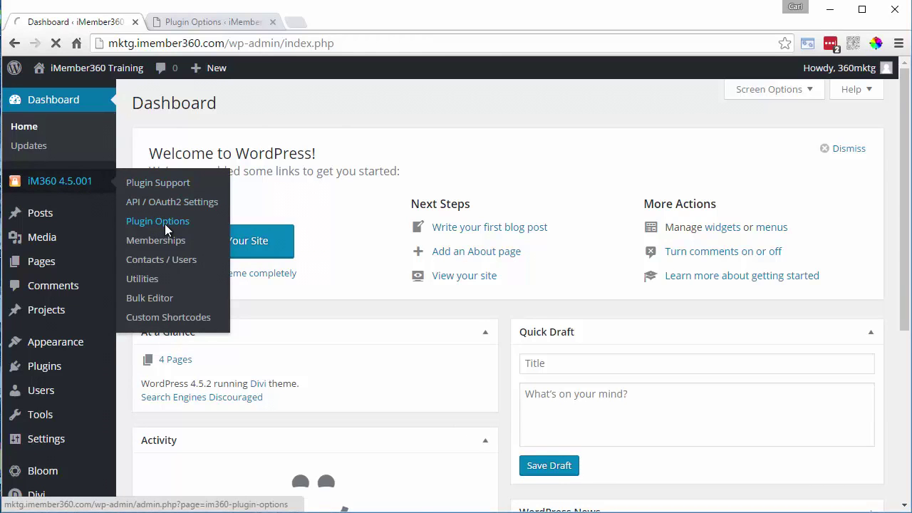
scroll(626, 270, down, 3)
scroll(627, 267, down, 8)
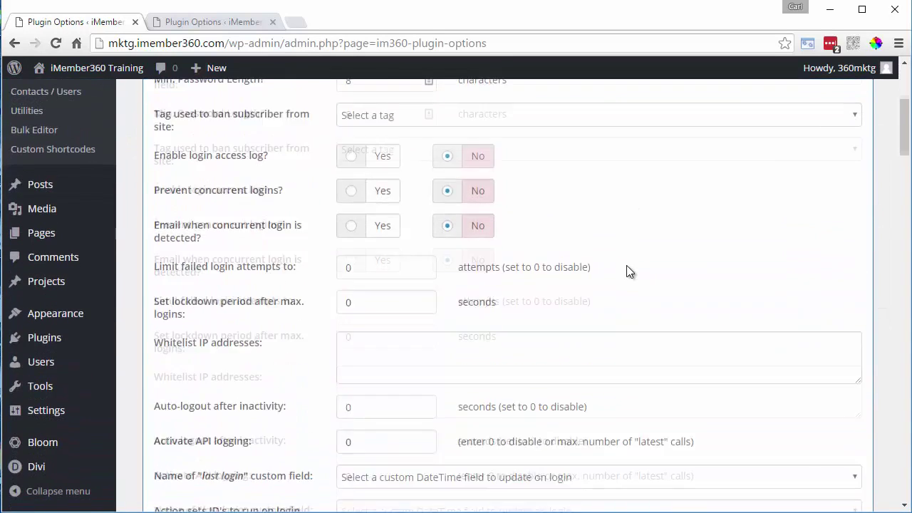
scroll(627, 270, down, 5)
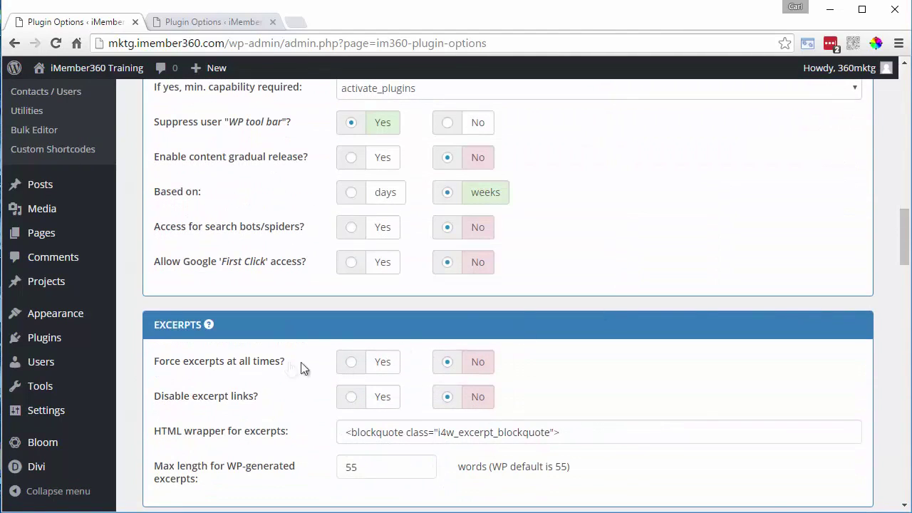
click(352, 362)
scroll(277, 365, down, 12)
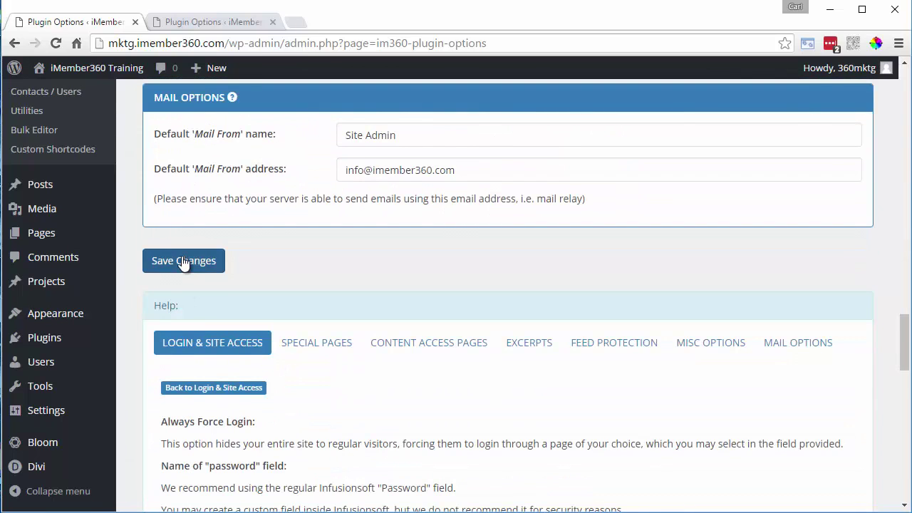
click(183, 261)
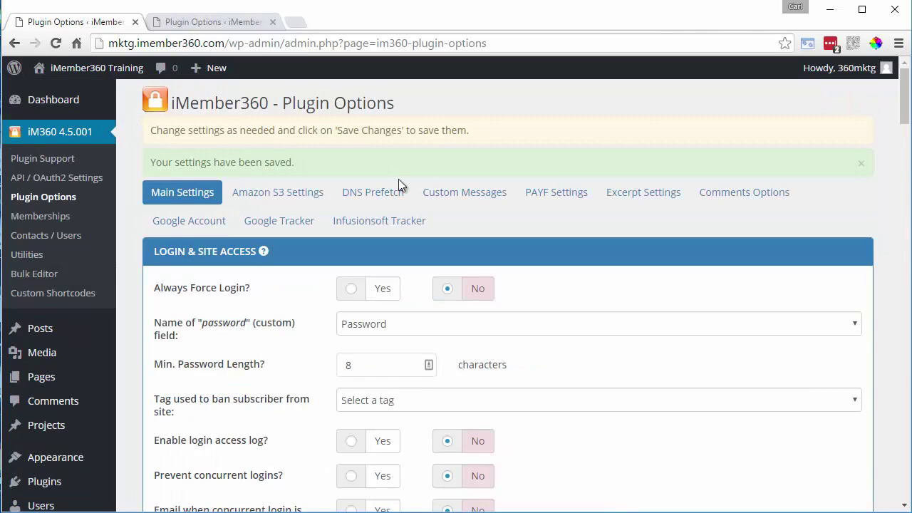
Step: Open the plugin's Excerpt Settings and save the default text "This is an excerpt. You do not have sufficient rights to view the full content."
click(616, 196)
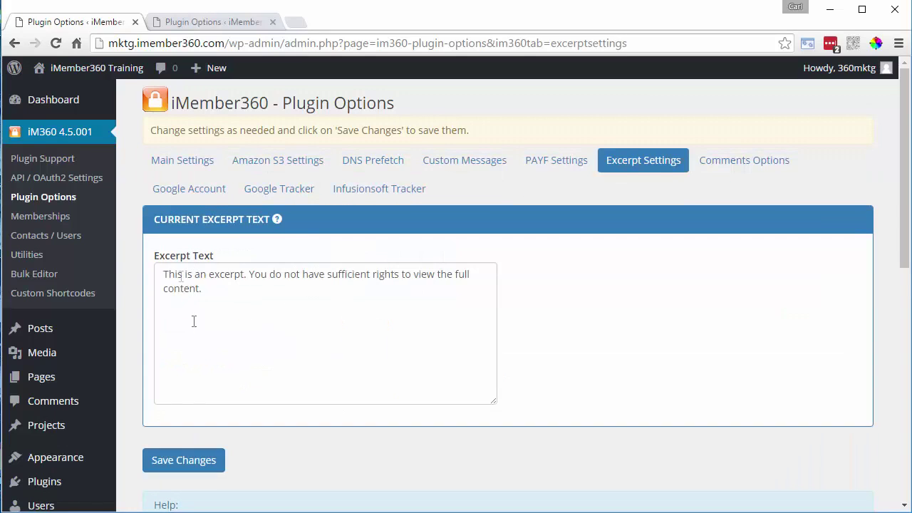
click(199, 461)
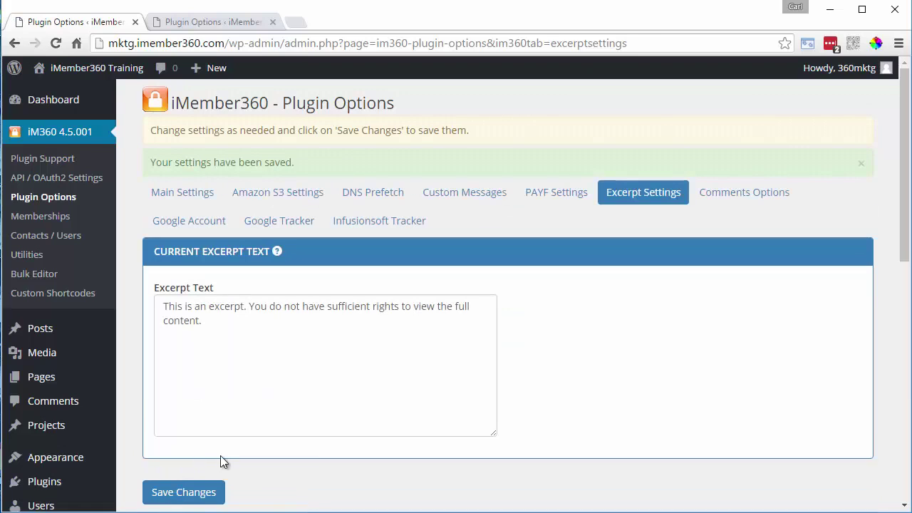